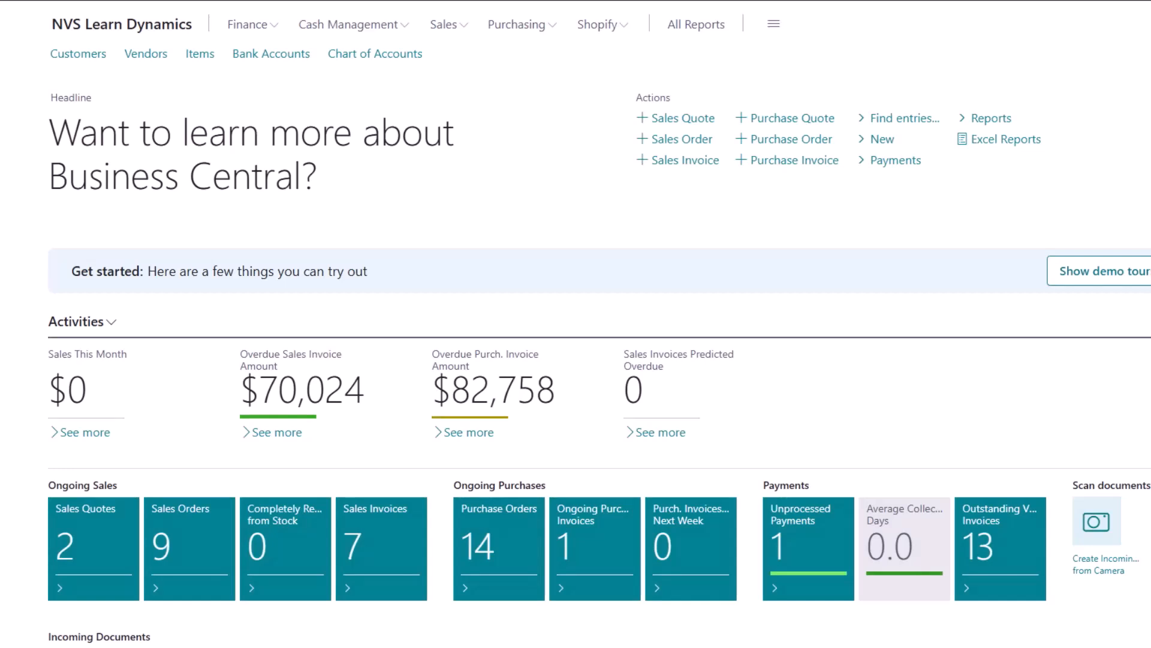
# - Search for "def temp" and open the Deferral Templates list
pyautogui.click(1126, 24)
pyautogui.write('def ')
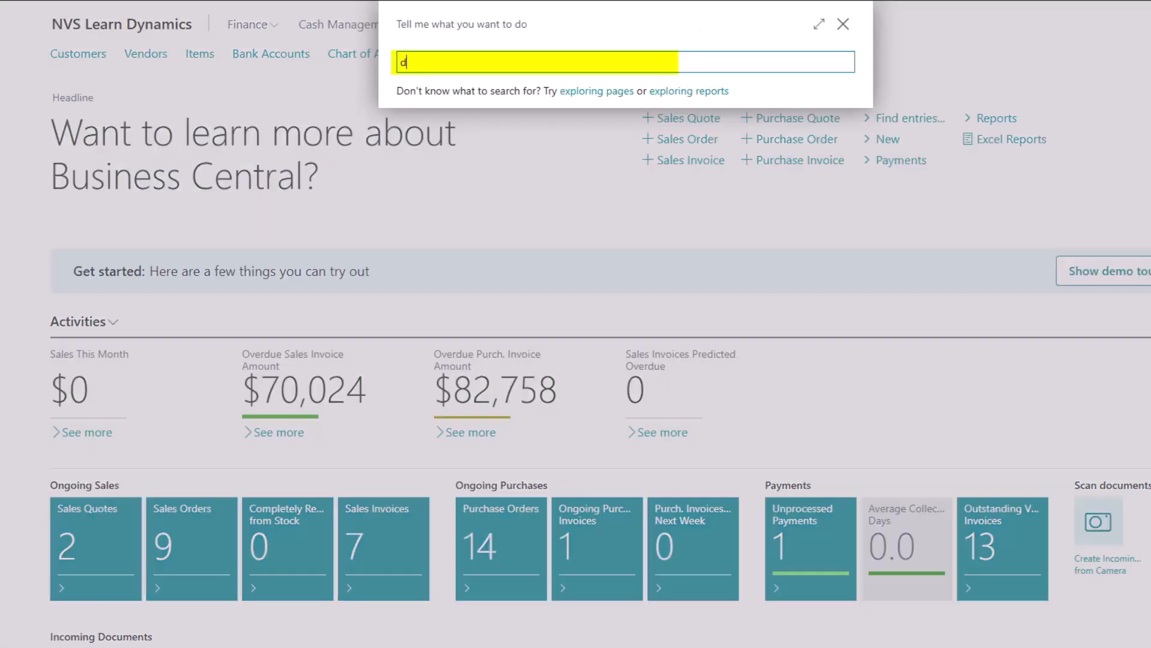
pyautogui.write('temp')
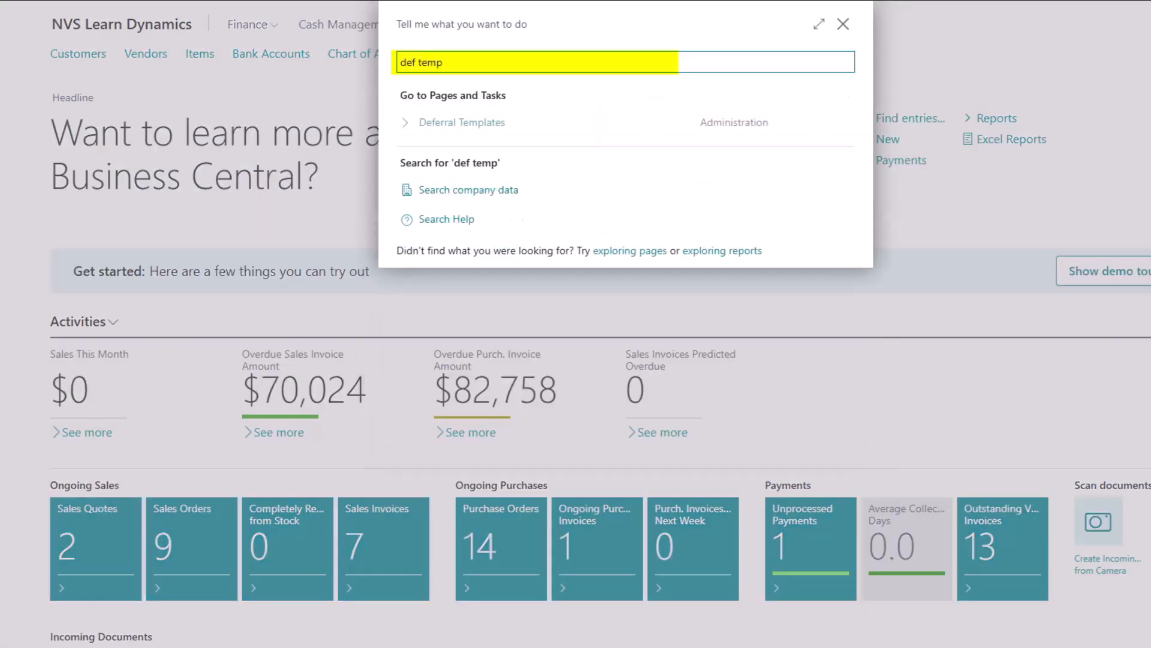
pyautogui.click(462, 122)
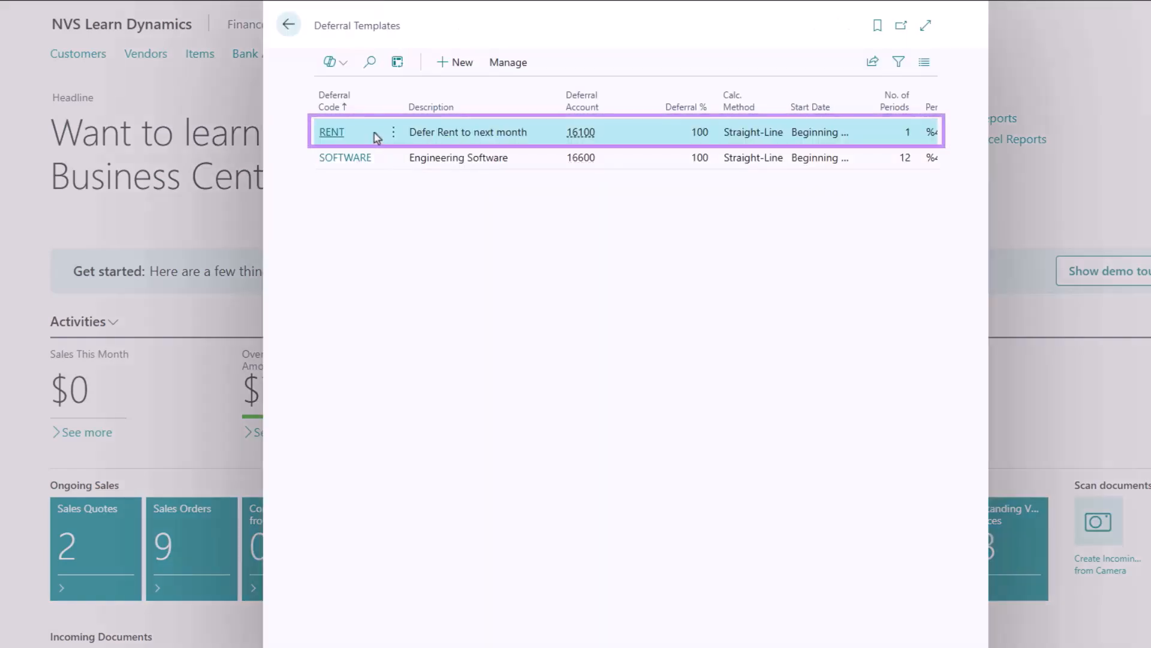
# - Open the RENT deferral template and choose 16100 Prepaid Rent as its deferral account
pyautogui.click(334, 134)
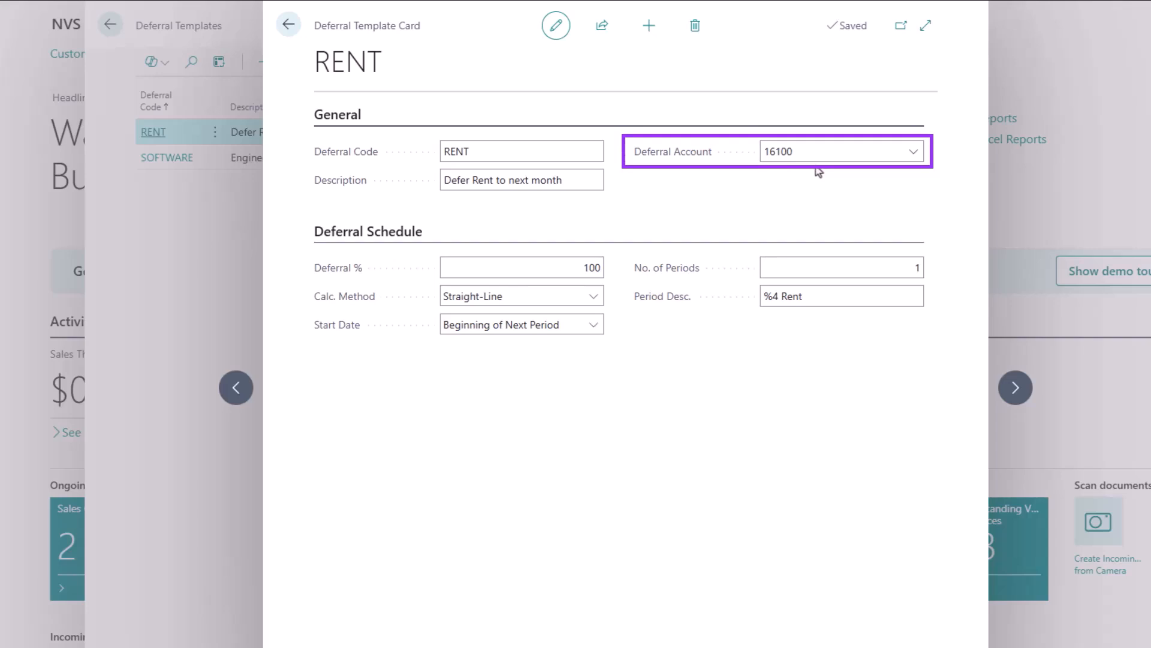
pyautogui.click(910, 153)
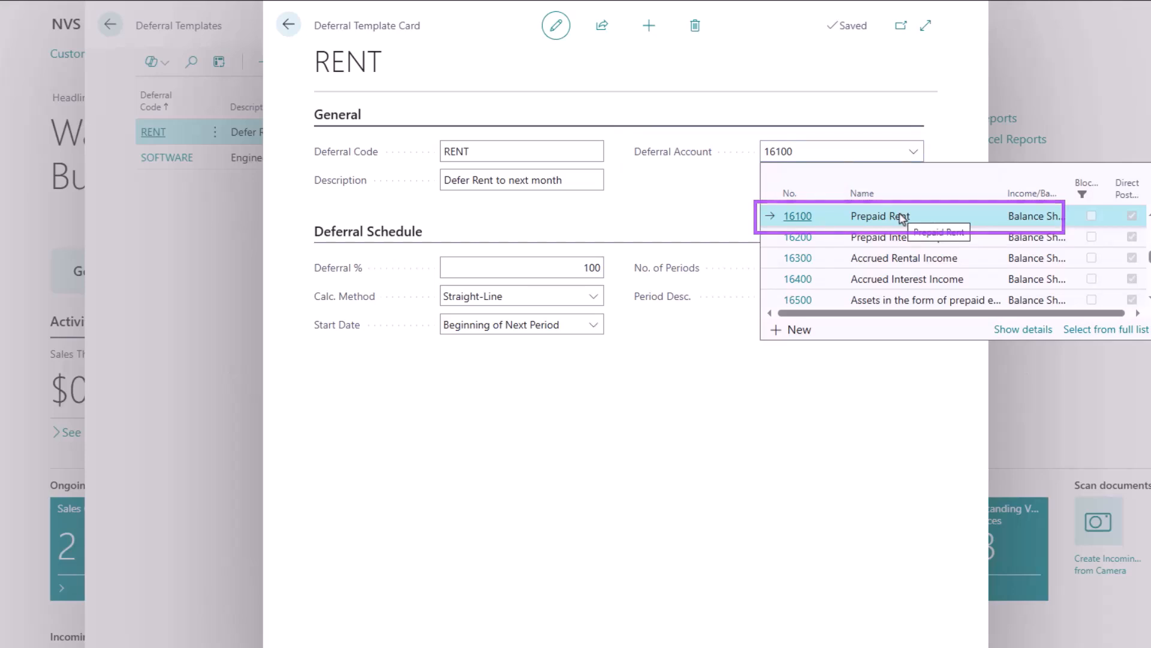
pyautogui.click(902, 217)
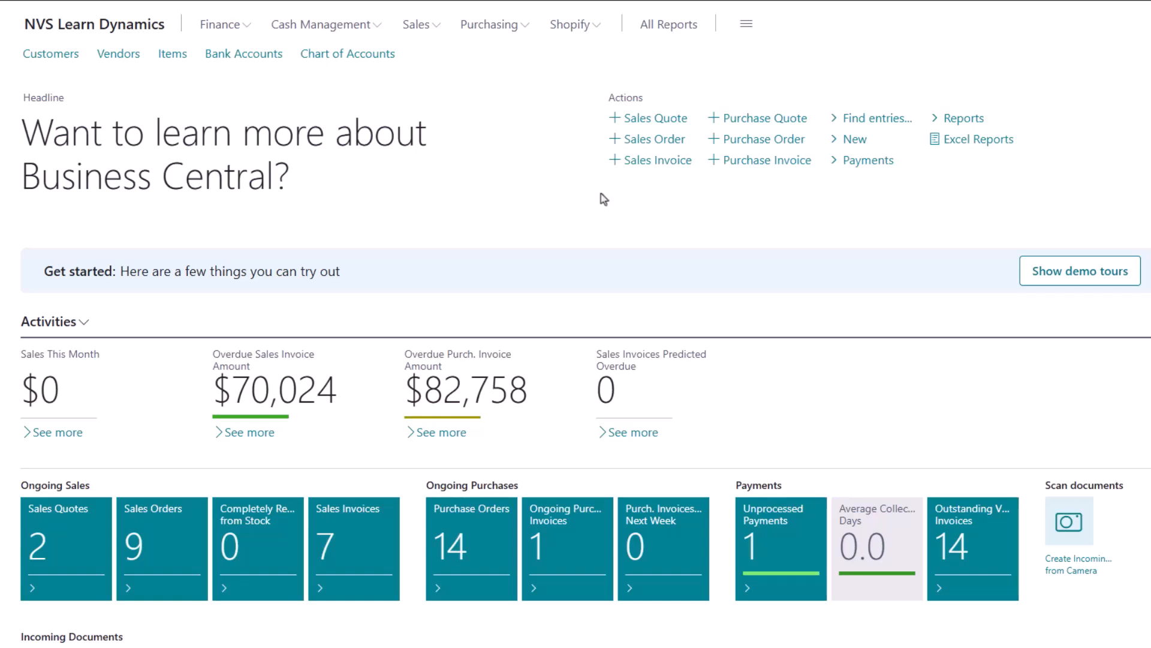
# - Search for "gen led set" and open General Ledger Setup to review the allowed posting and deferral posting dates
pyautogui.hotkey('alt', 'q')
pyautogui.write('gen led set')
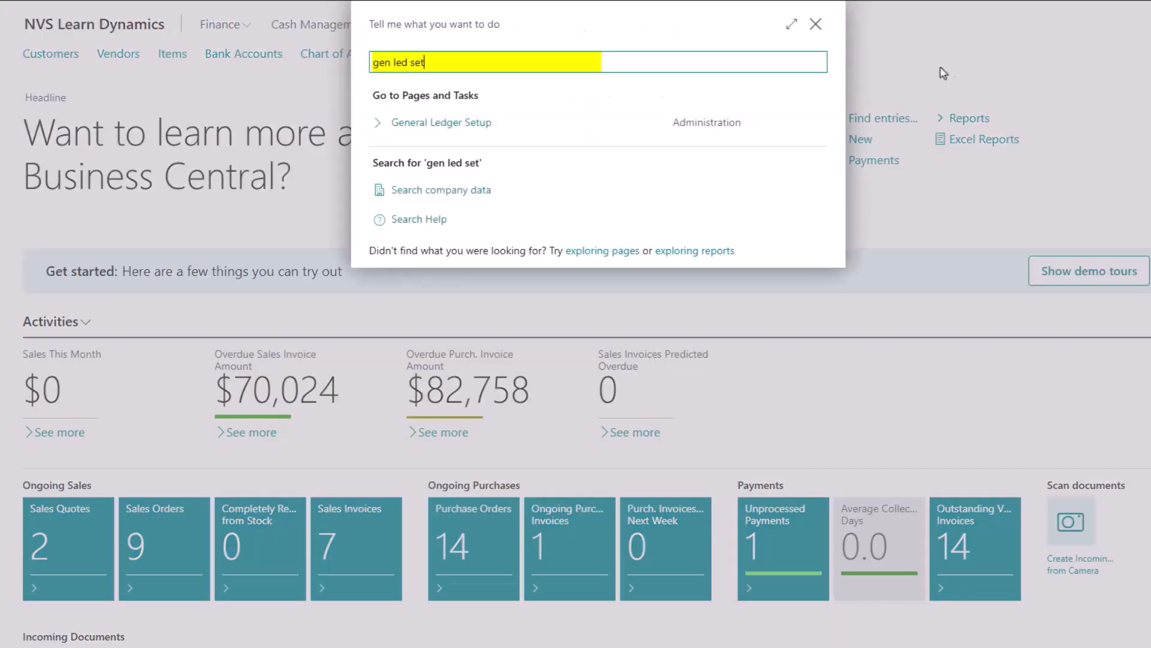
pyautogui.click(532, 122)
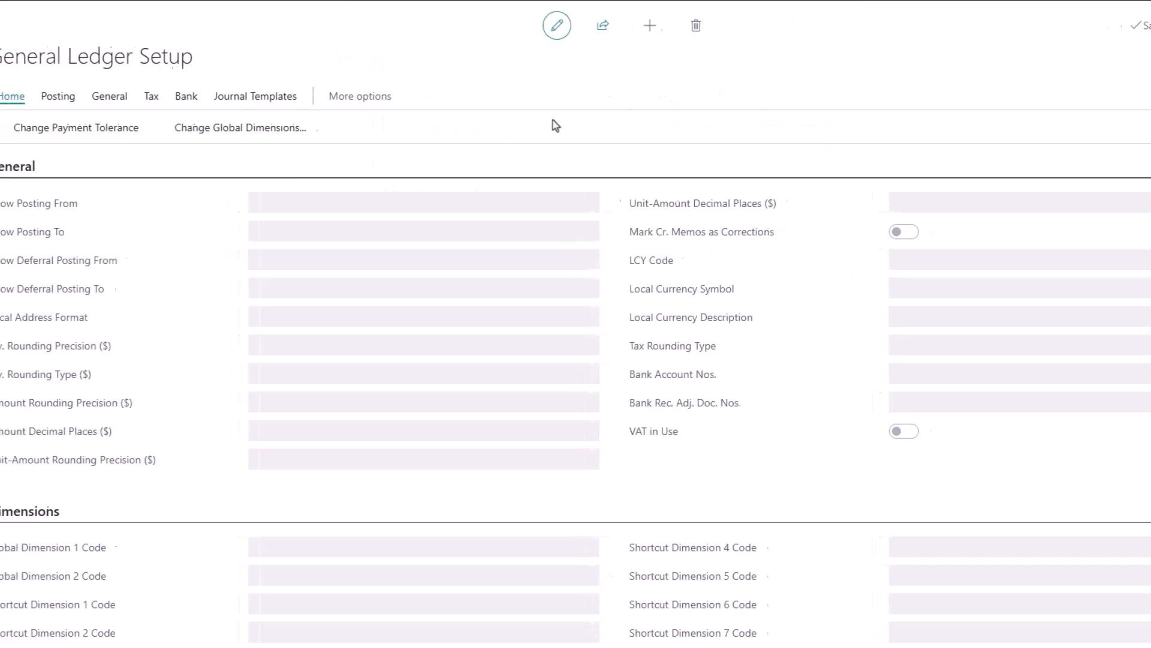
pyautogui.click(652, 205)
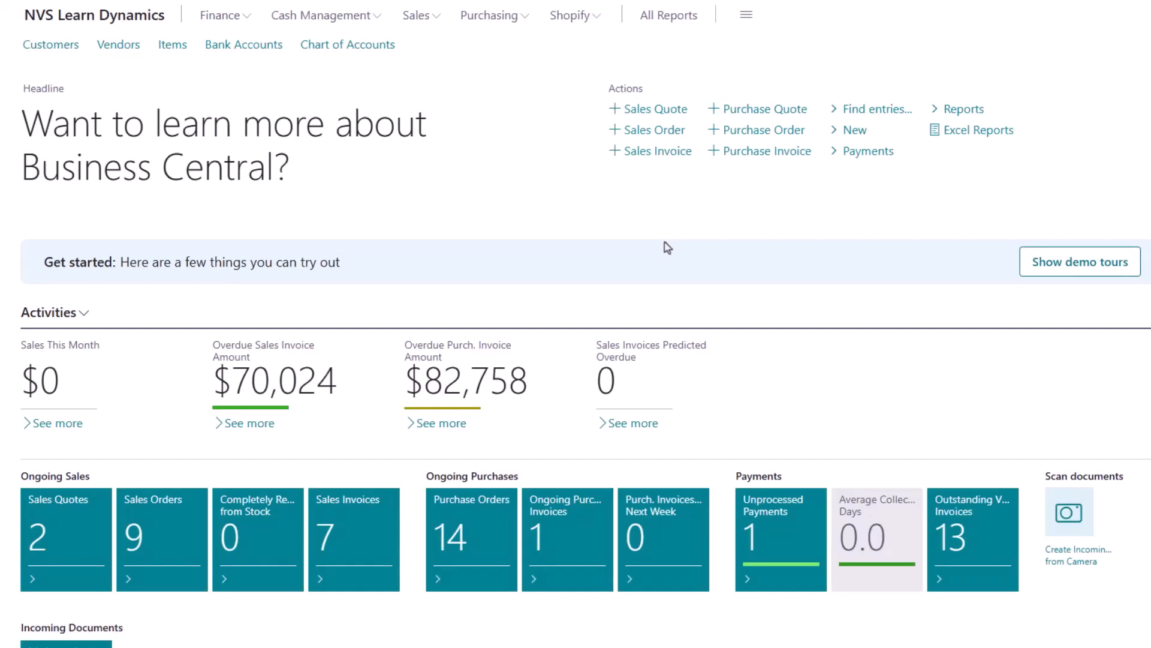
# - Find the Recurring Purchase Lines page and view the RENT standard purchase code's lines on its expanded card
pyautogui.hotkey('alt', 'q')
pyautogui.write('recur purch')
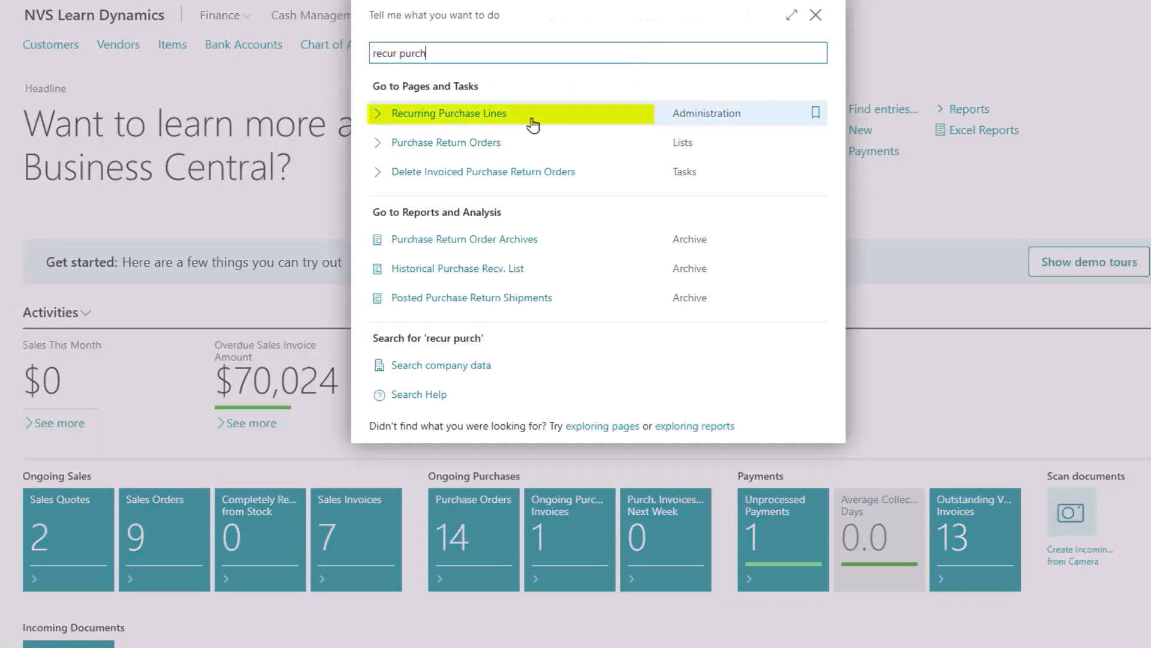
pyautogui.click(533, 124)
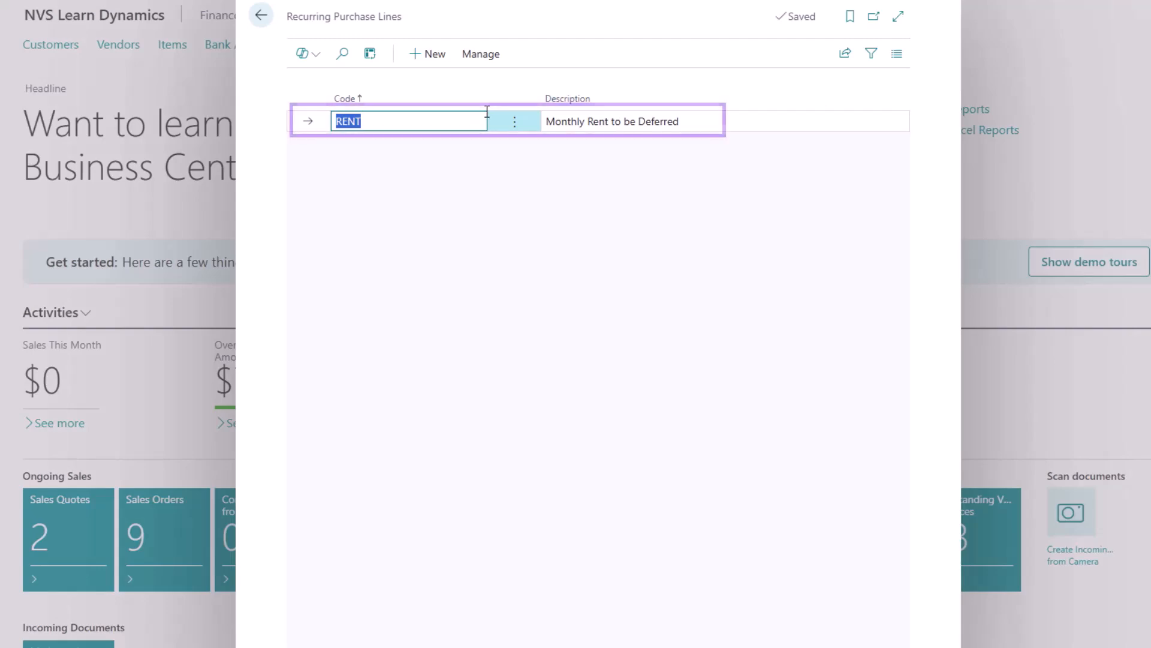
pyautogui.click(480, 54)
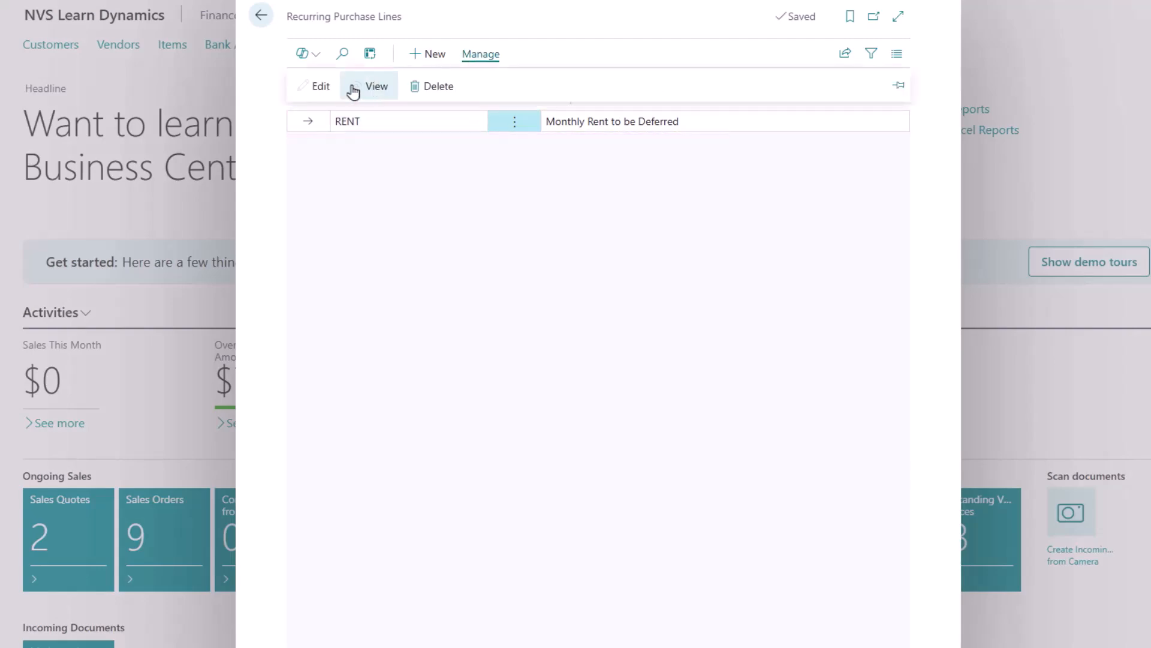
pyautogui.click(360, 87)
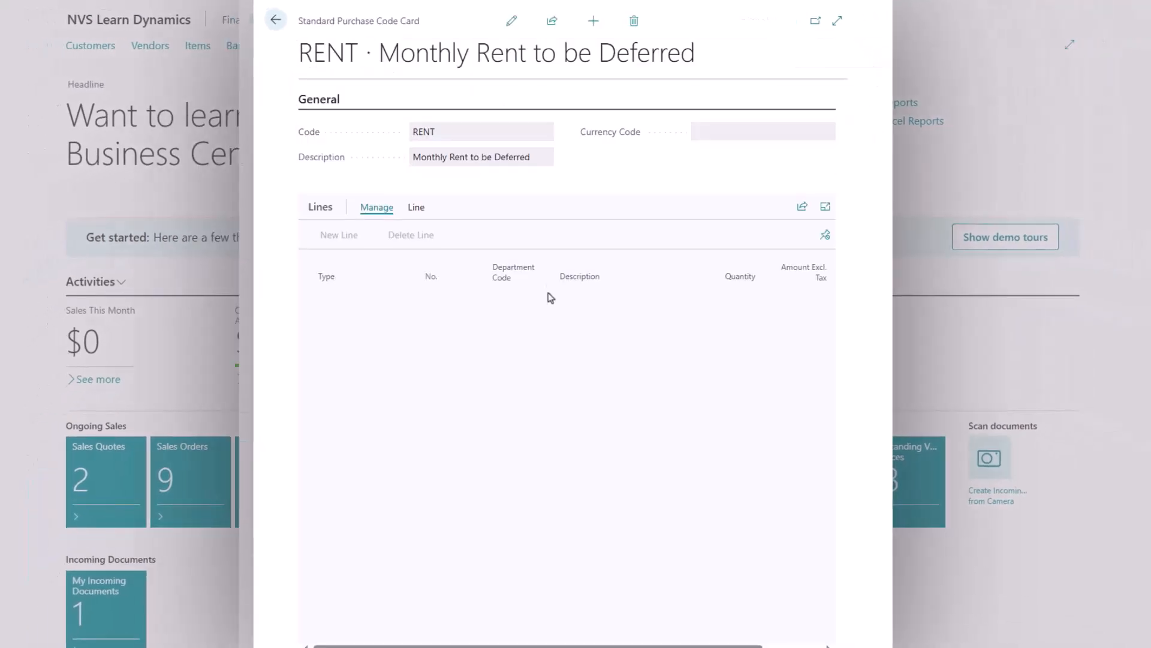
pyautogui.click(837, 21)
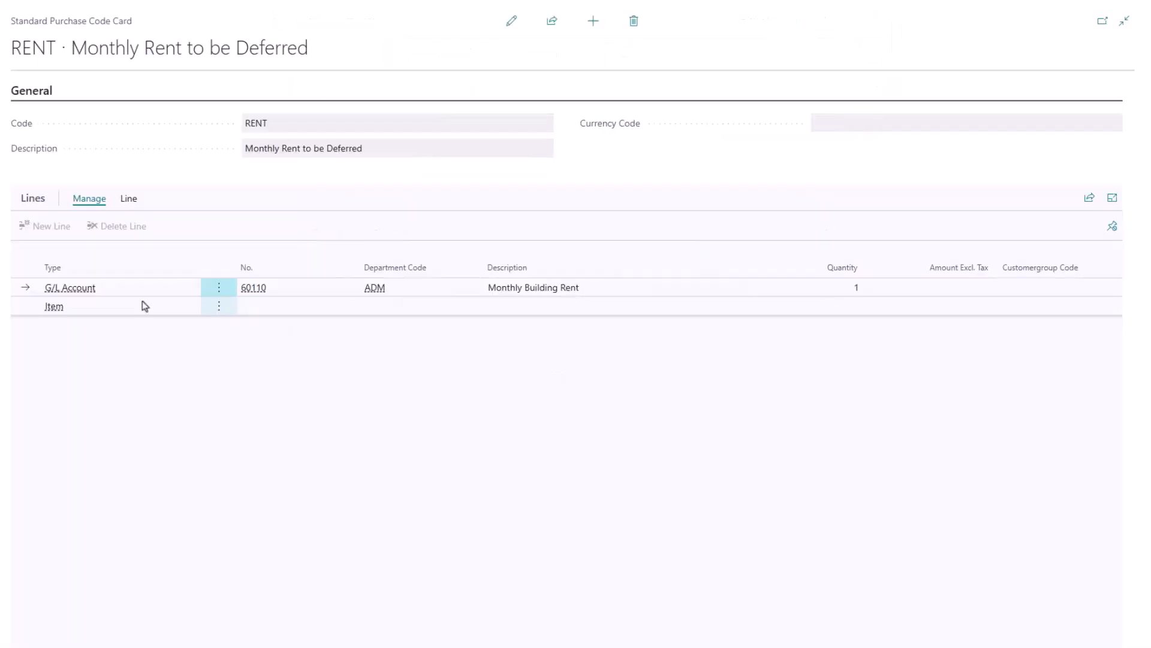
pyautogui.moveTo(265, 297)
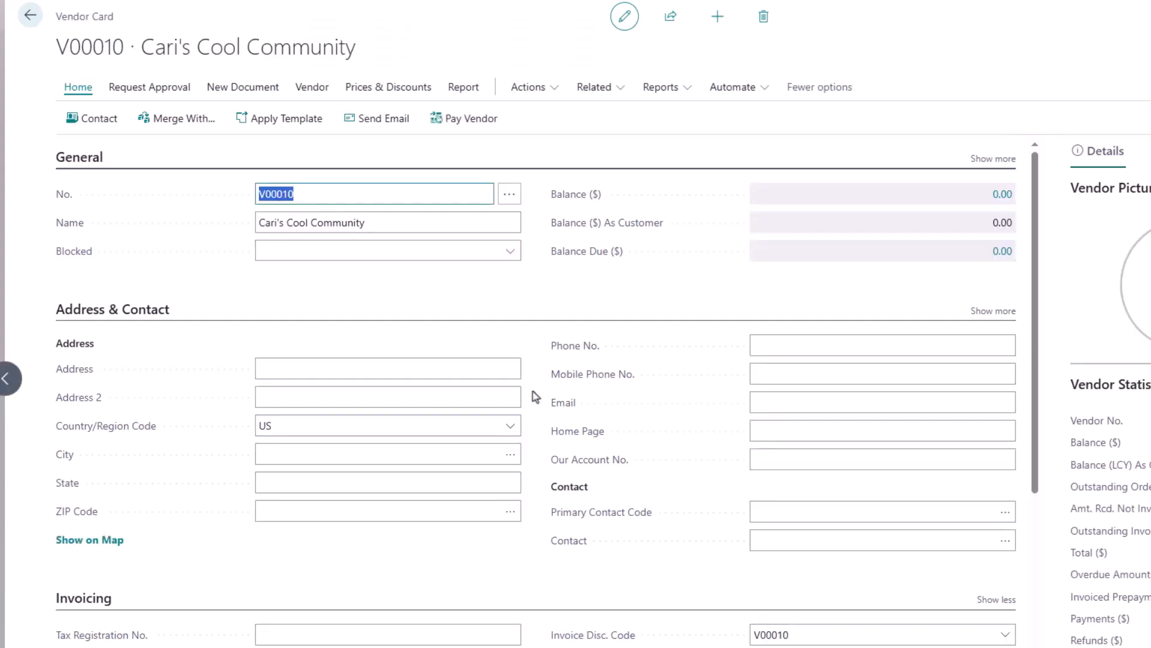
# - Review the recurring purchase lines set up for vendor Cari's Cool Community and the payment terms code on the vendor card
pyautogui.click(595, 89)
pyautogui.moveTo(620, 150)
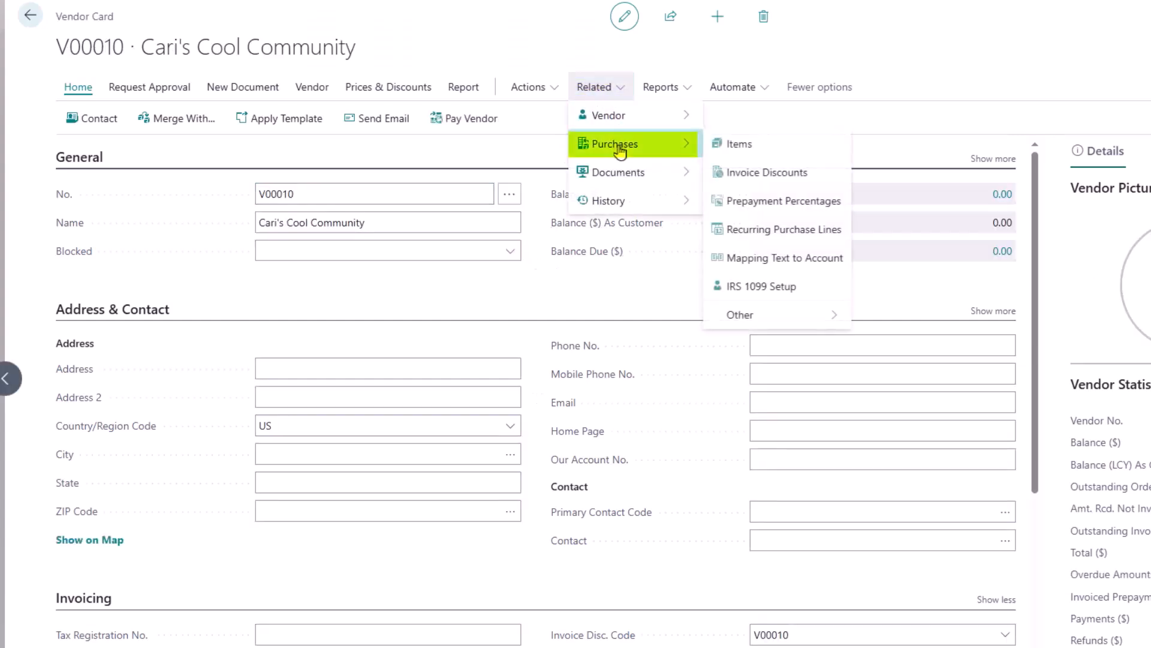
pyautogui.click(778, 230)
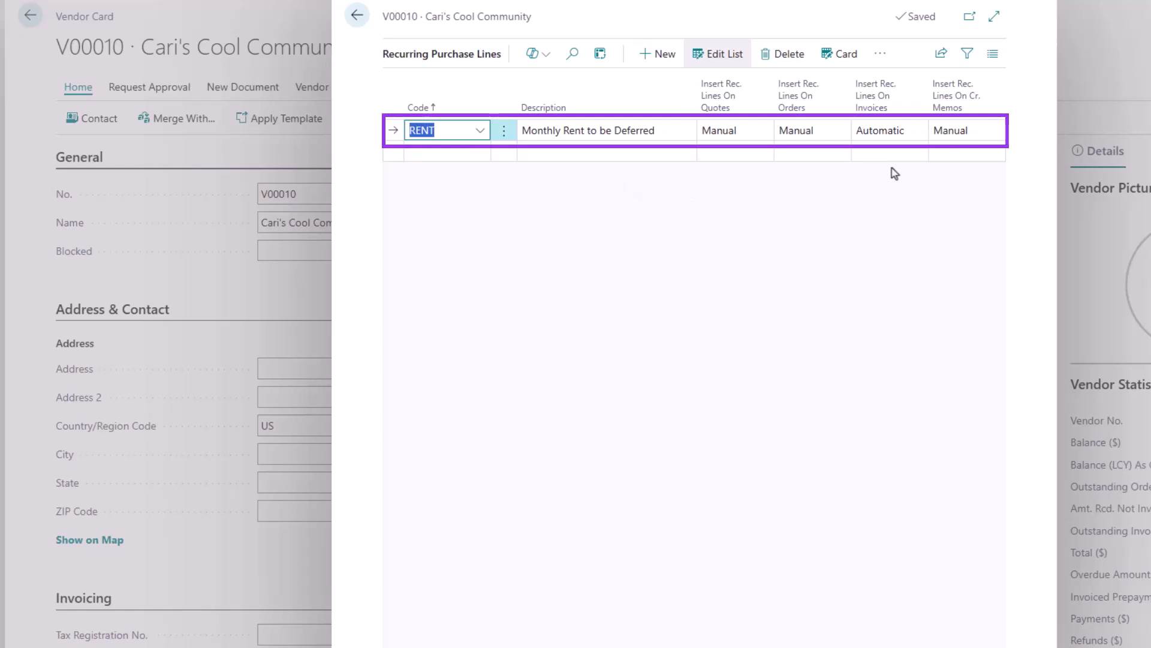
pyautogui.click(357, 15)
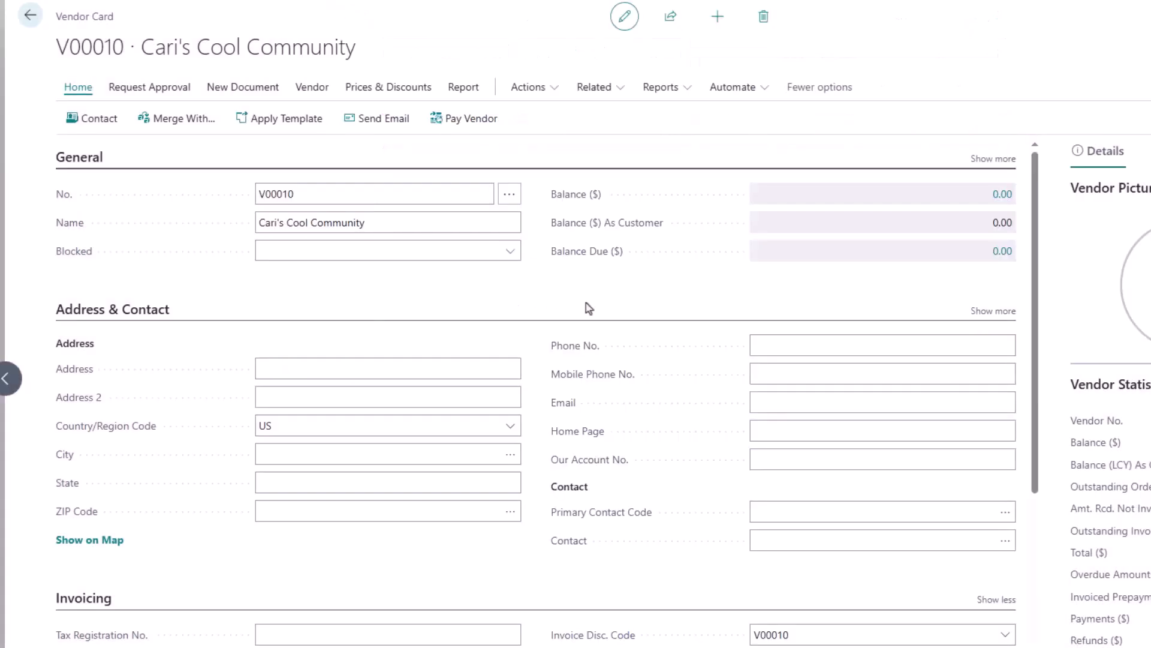
pyautogui.scroll(-8, 567, 288)
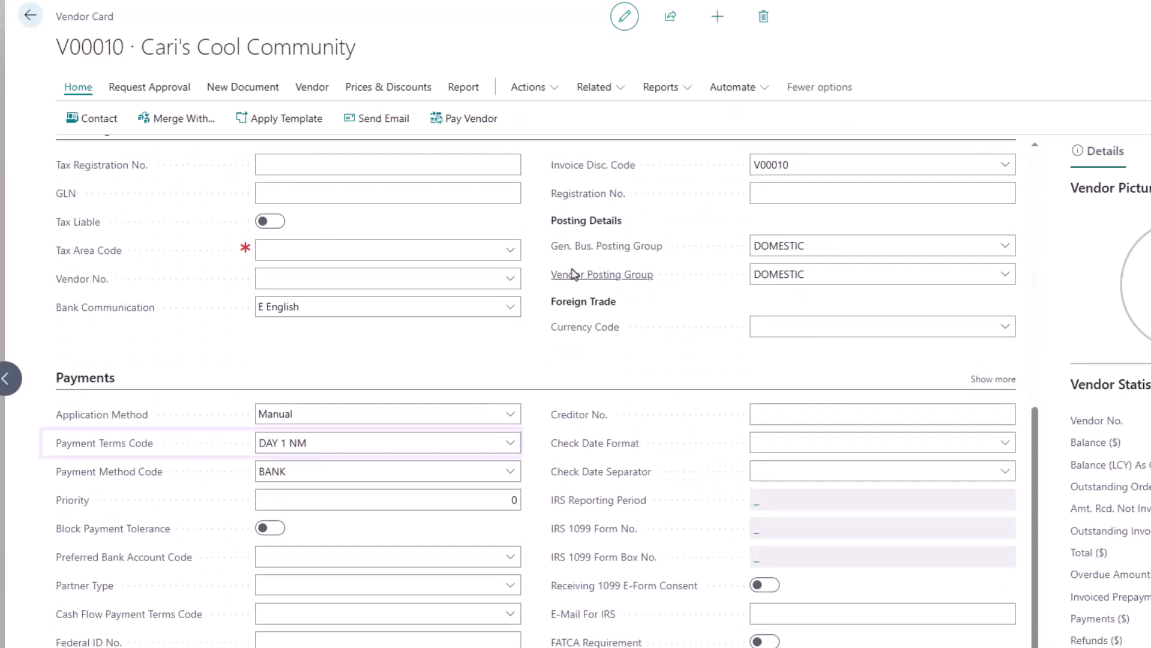
pyautogui.click(505, 445)
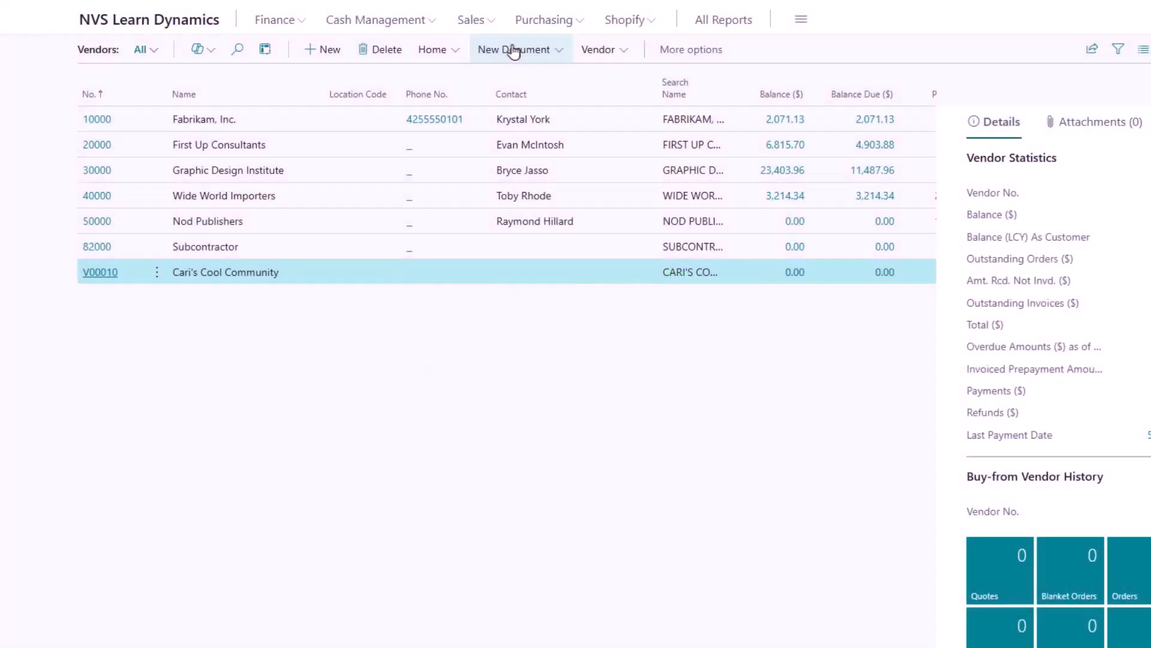
# - Create a purchase invoice for vendor Cari's Cool Community with vendor invoice number JULY 2024 RENT EXP
pyautogui.click(514, 49)
pyautogui.click(545, 79)
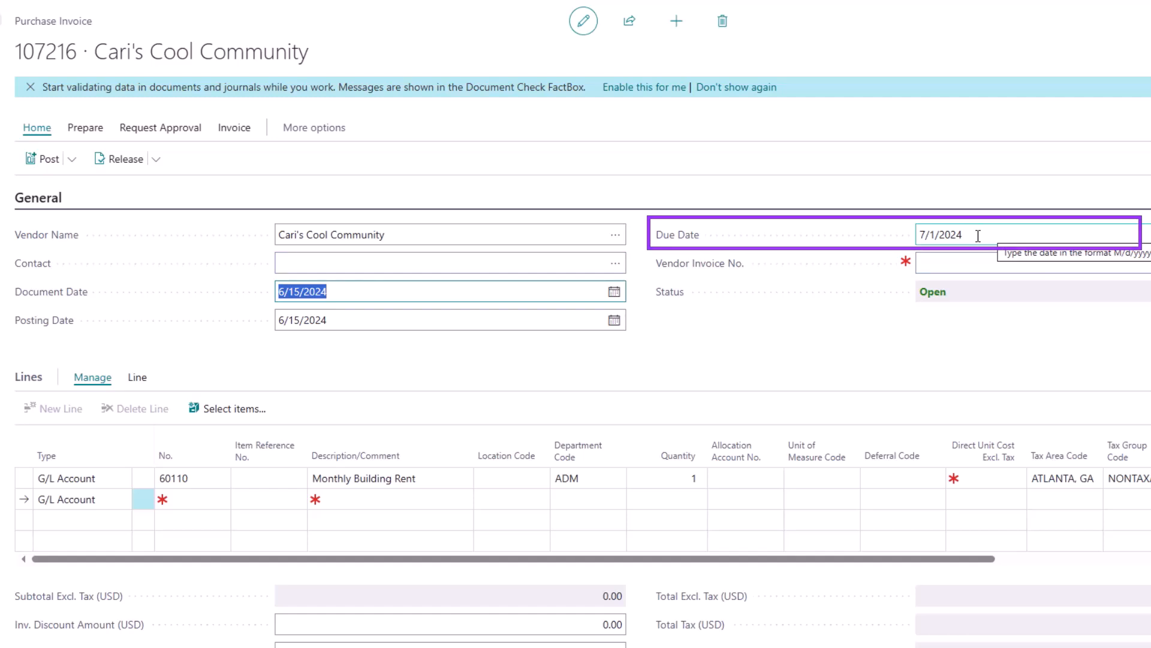
pyautogui.click(934, 258)
pyautogui.write('july 2')
pyautogui.write('rent exp')
pyautogui.press('Tab')
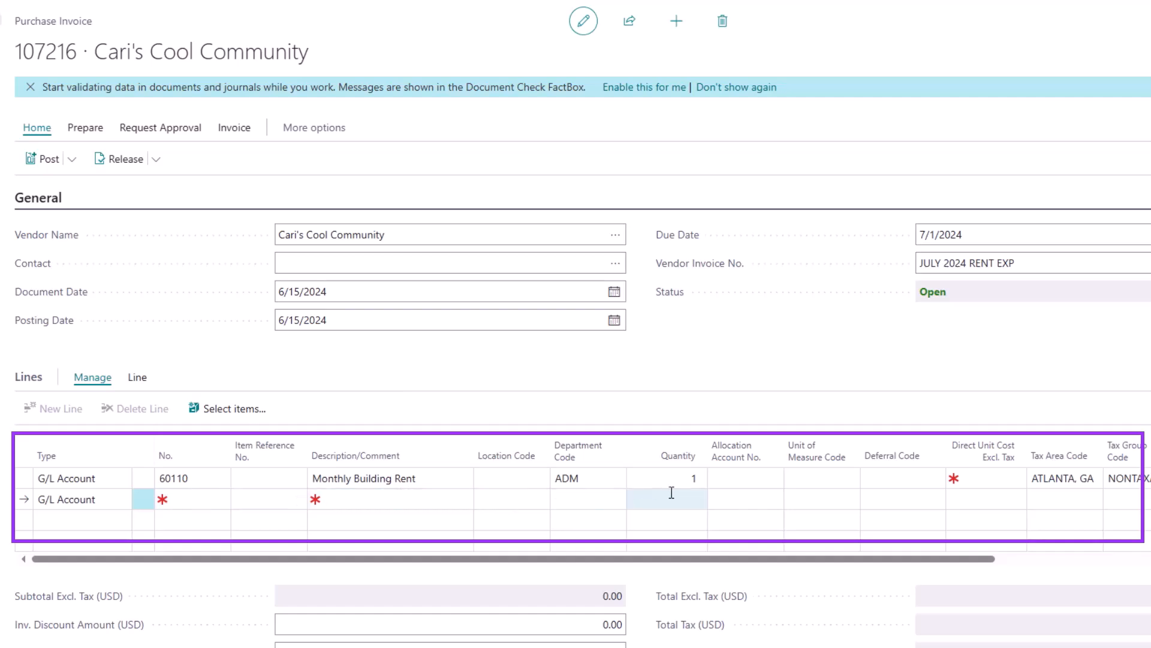
# - Set the Monthly Building Rent line's direct unit cost to 5000 and its deferral code to RENT
pyautogui.click(981, 480)
pyautogui.write('5000')
pyautogui.press('Tab')
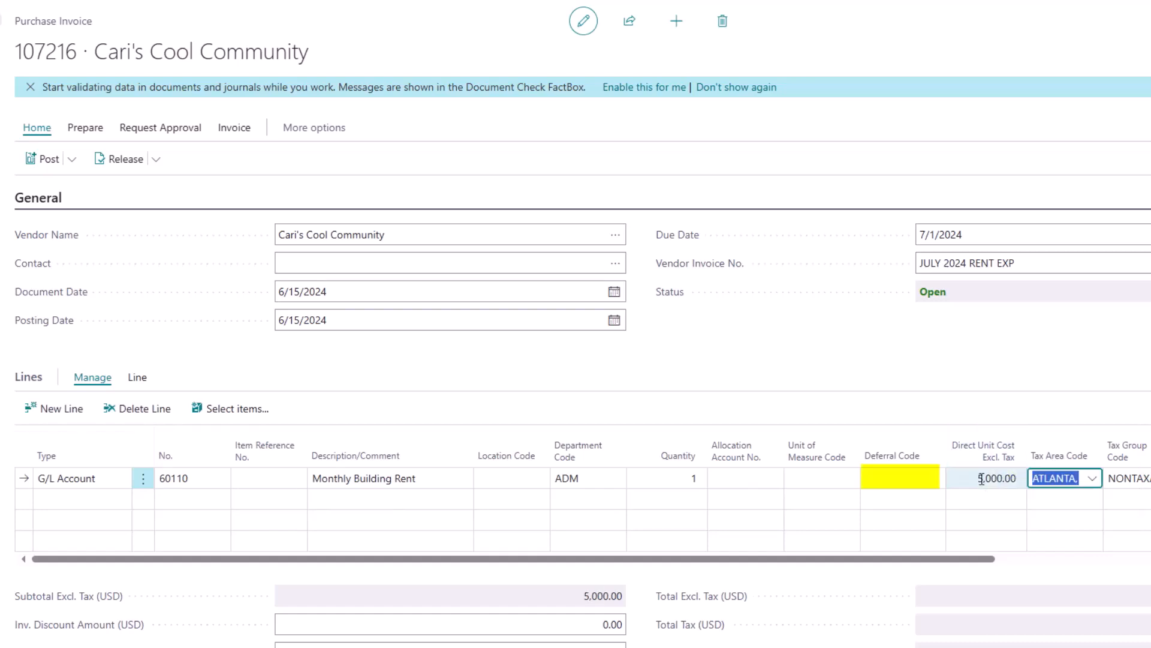
pyautogui.click(930, 483)
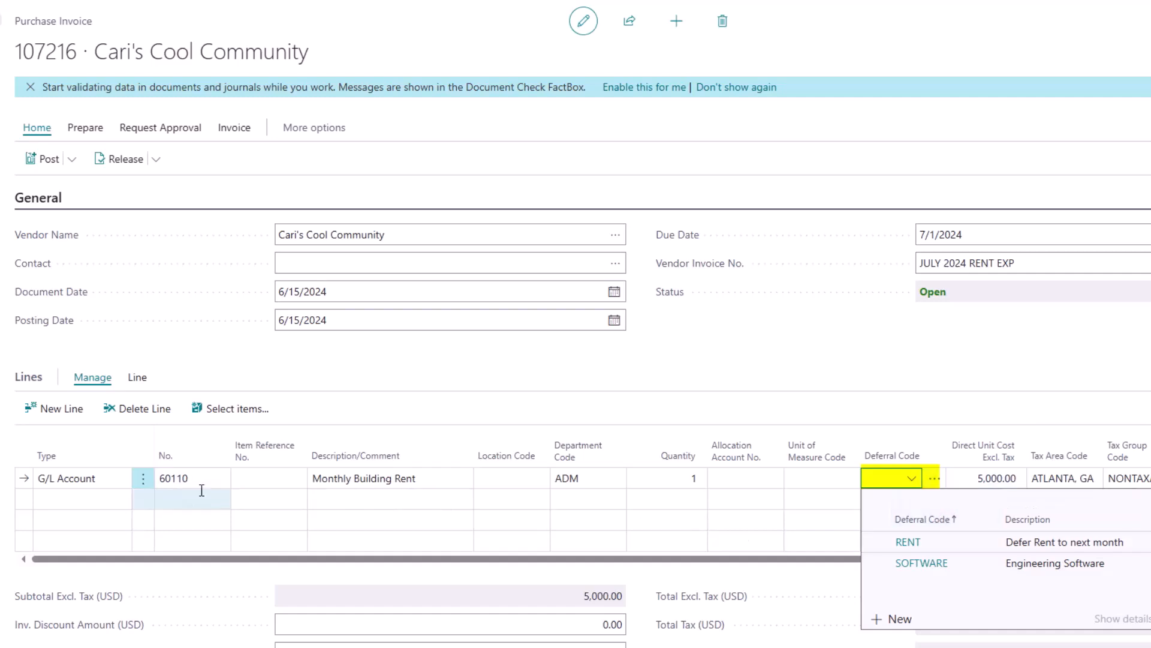
pyautogui.click(934, 545)
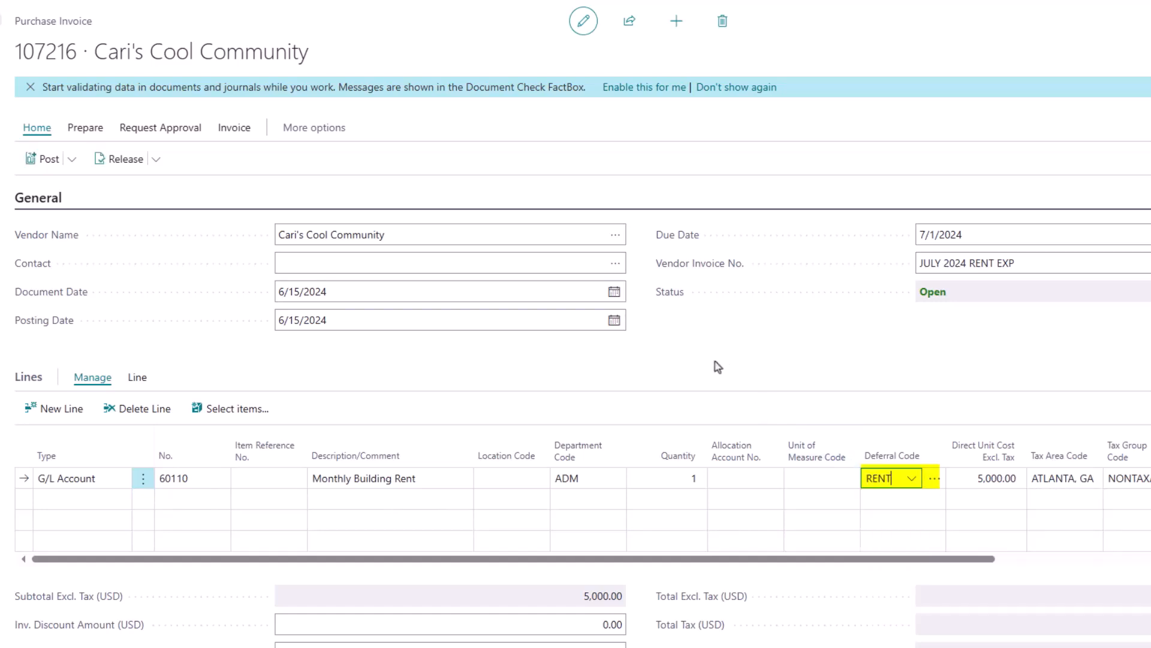
# - Preview the posting of the purchase invoice and open its G/L entries
pyautogui.click(72, 123)
pyautogui.click(85, 180)
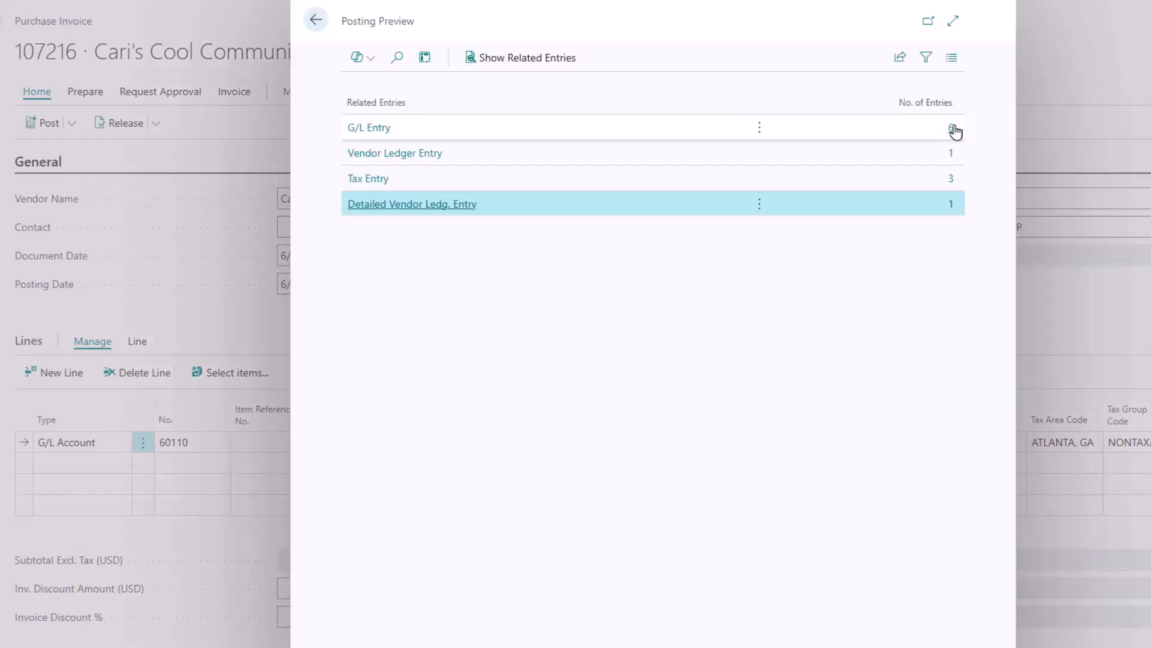
pyautogui.click(954, 128)
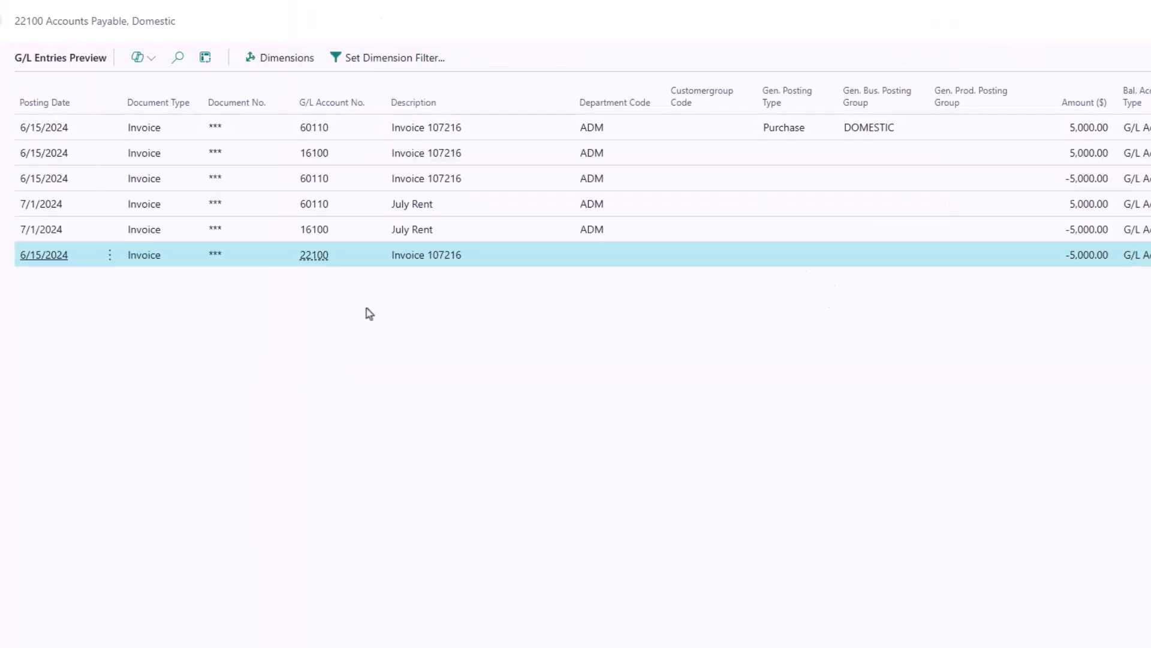
# - Filter the previewed G/L entries to posting date 6/15/2024 and examine the rent expense, prepaid rent and accounts payable lines
pyautogui.click(86, 103)
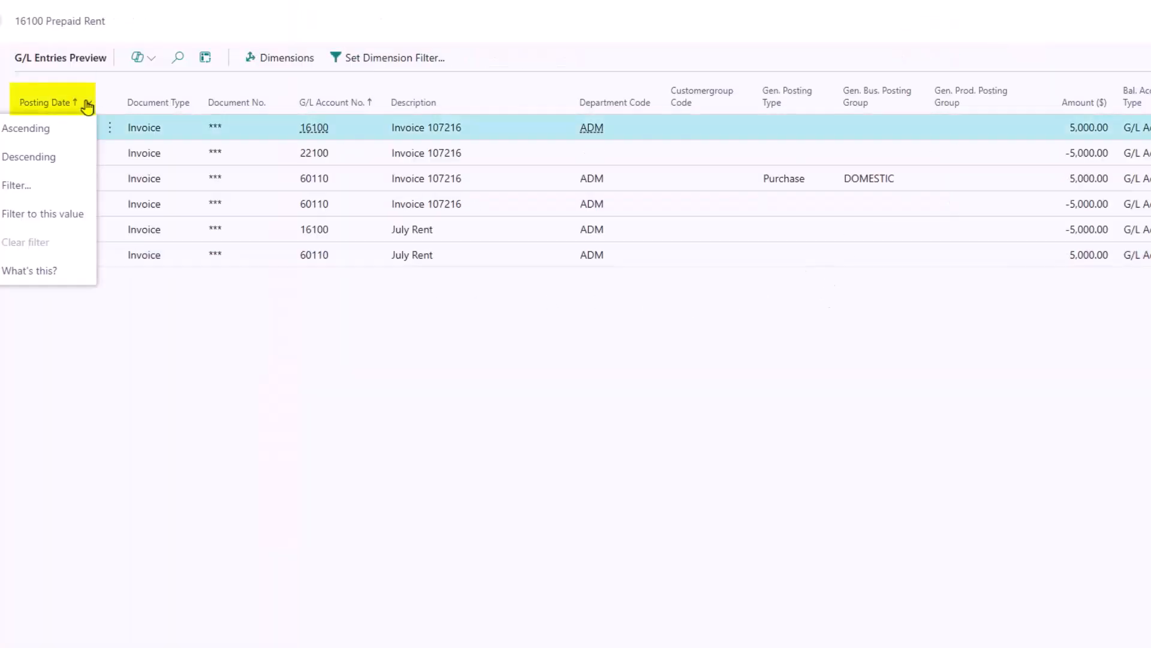
pyautogui.click(52, 216)
pyautogui.click(458, 204)
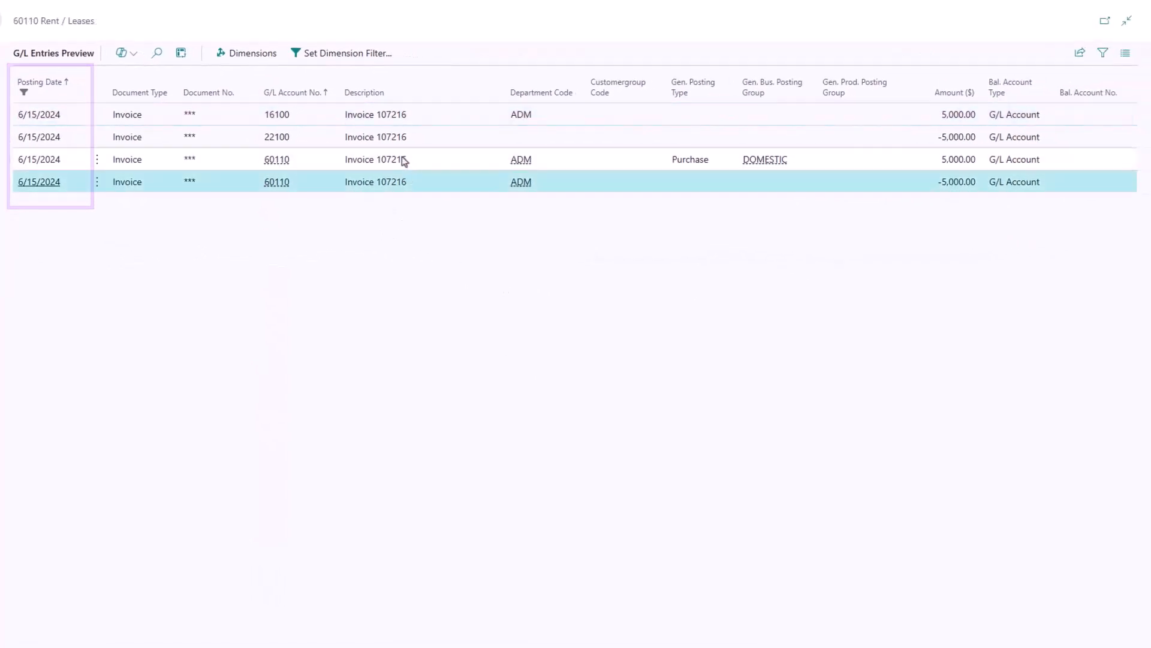
pyautogui.keyDown('shift'); pyautogui.click(405, 162); pyautogui.keyUp('shift')
pyautogui.moveTo(307, 168)
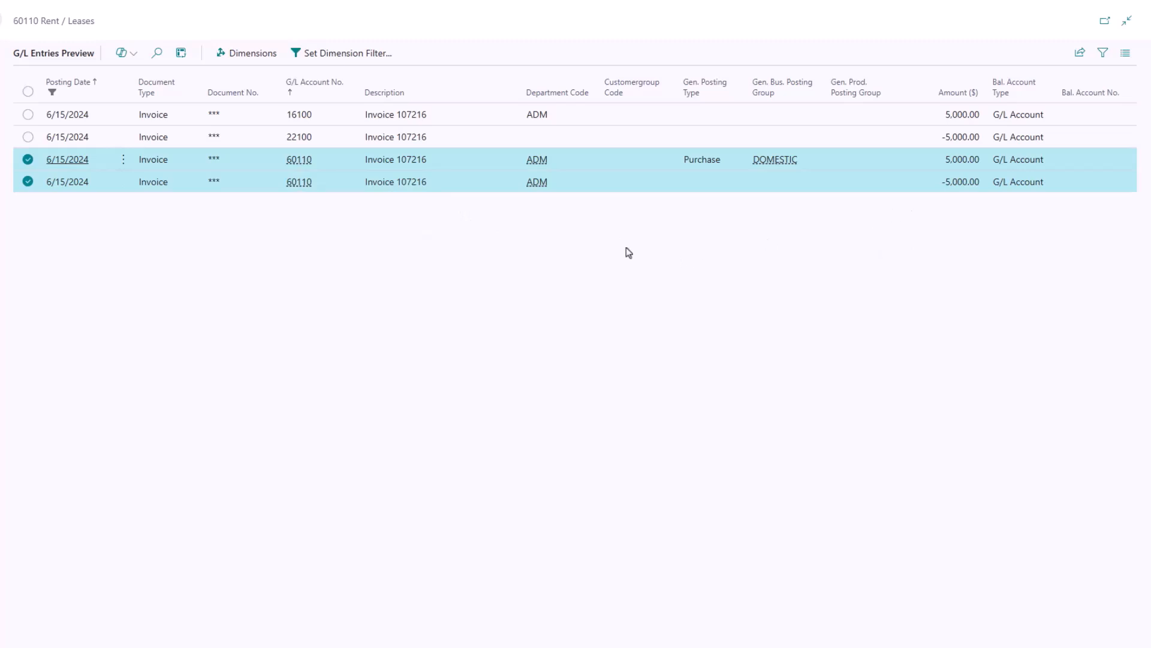
pyautogui.click(334, 117)
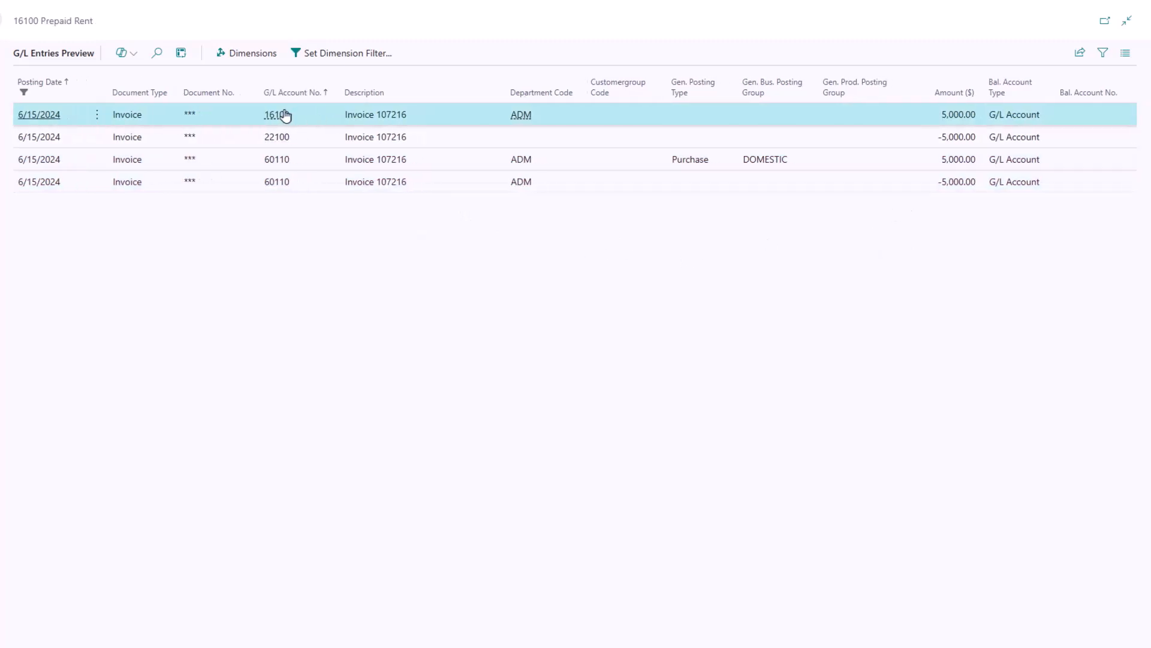
pyautogui.moveTo(283, 116)
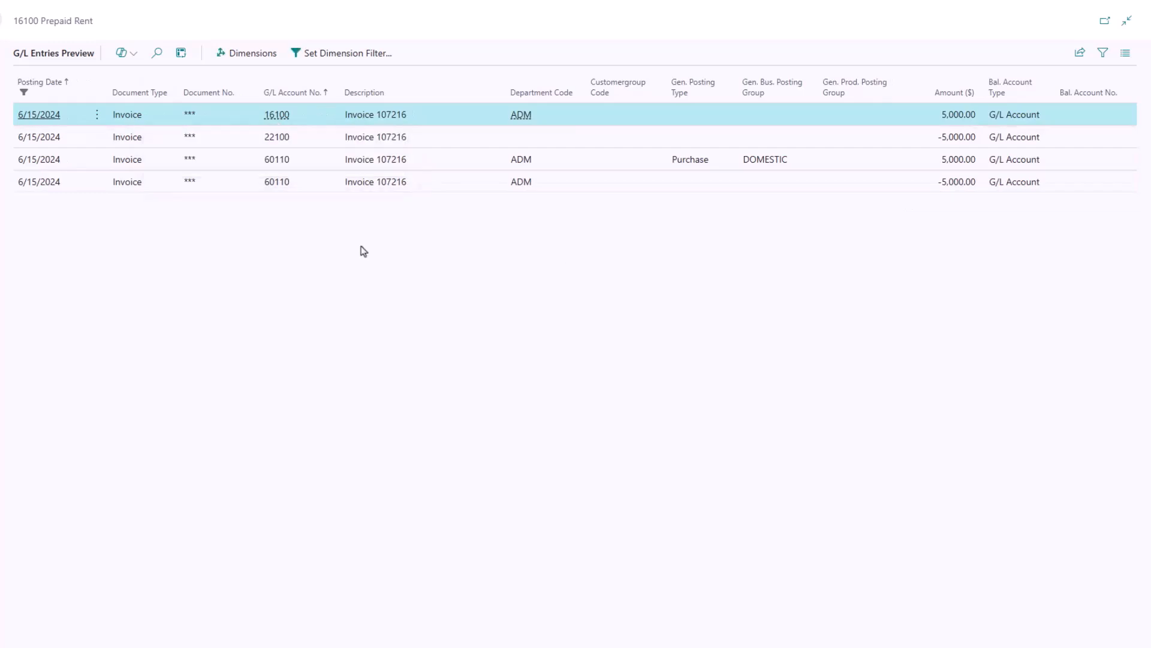
pyautogui.click(312, 137)
pyautogui.moveTo(312, 136)
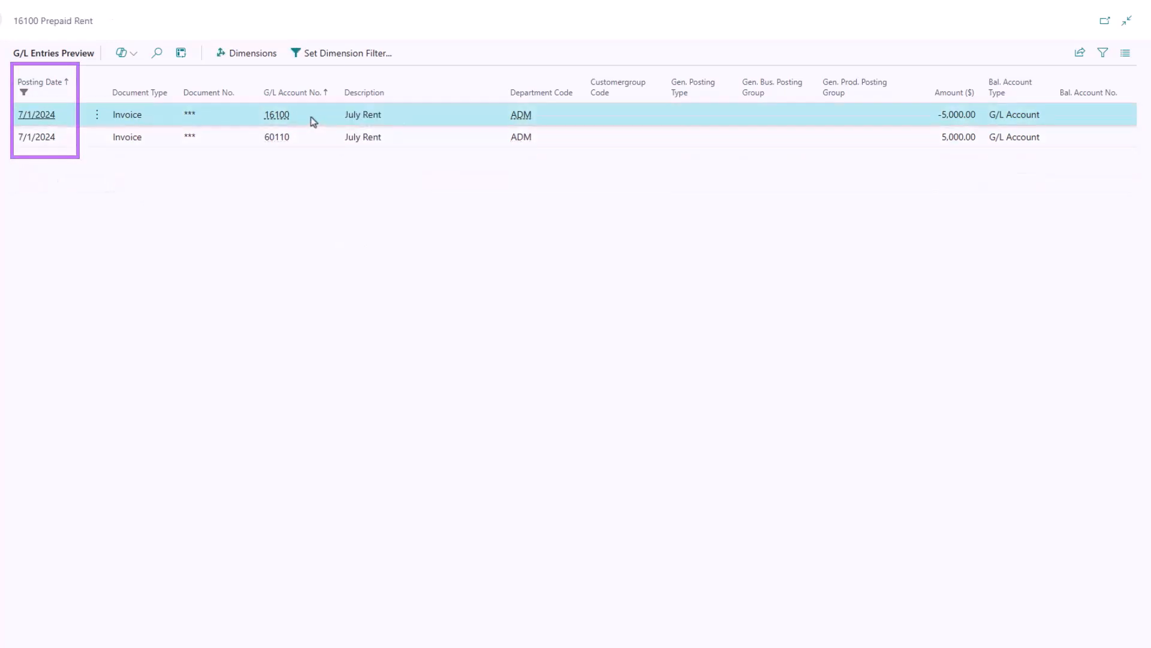
# - Examine the previewed 7/1/2024 July Rent entries for accounts 16100 and 60110
pyautogui.moveTo(290, 115)
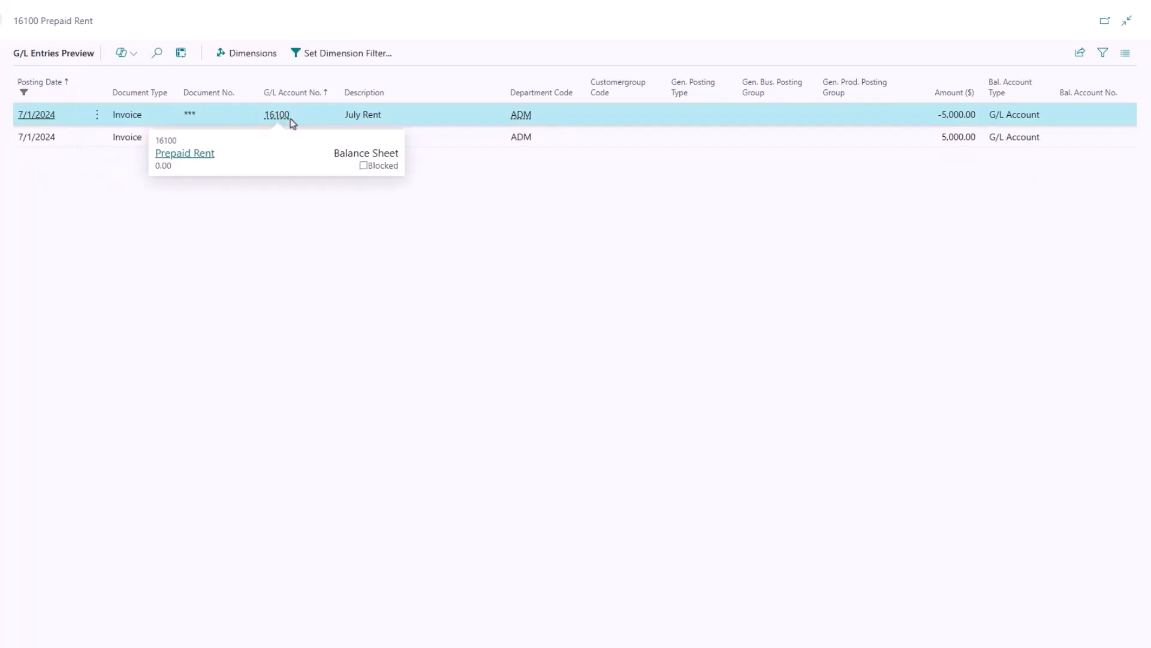
pyautogui.click(273, 142)
pyautogui.moveTo(275, 147)
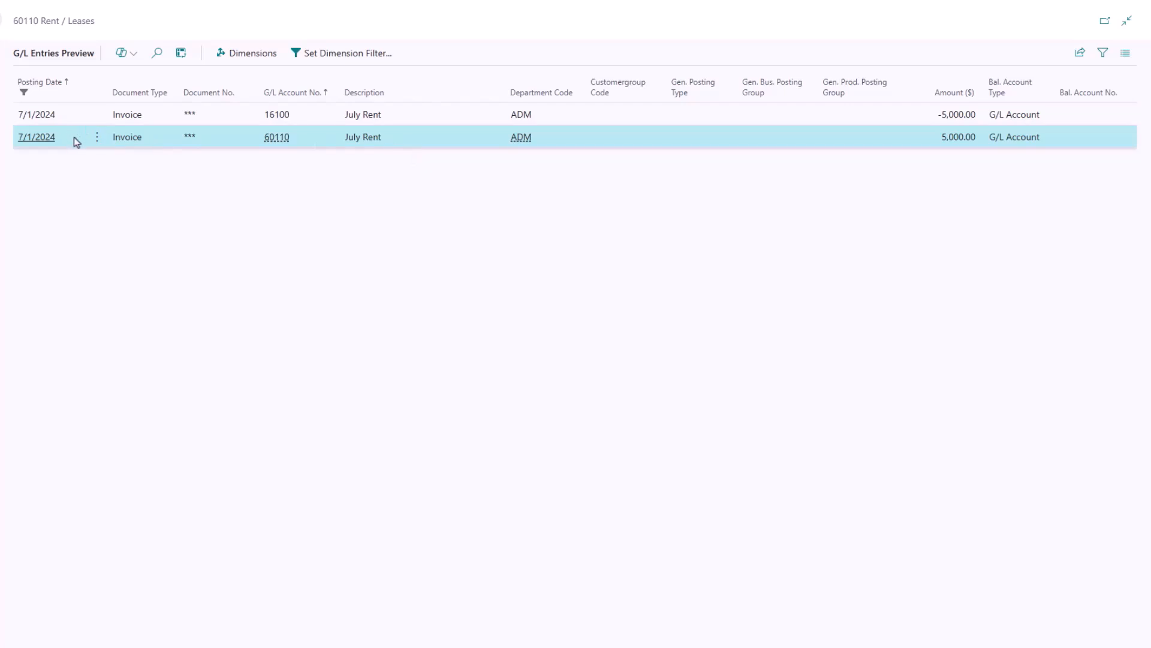
# - Close the posting preview and post the July rent purchase invoice, confirming the posting
pyautogui.click(1, 20)
pyautogui.click(277, 21)
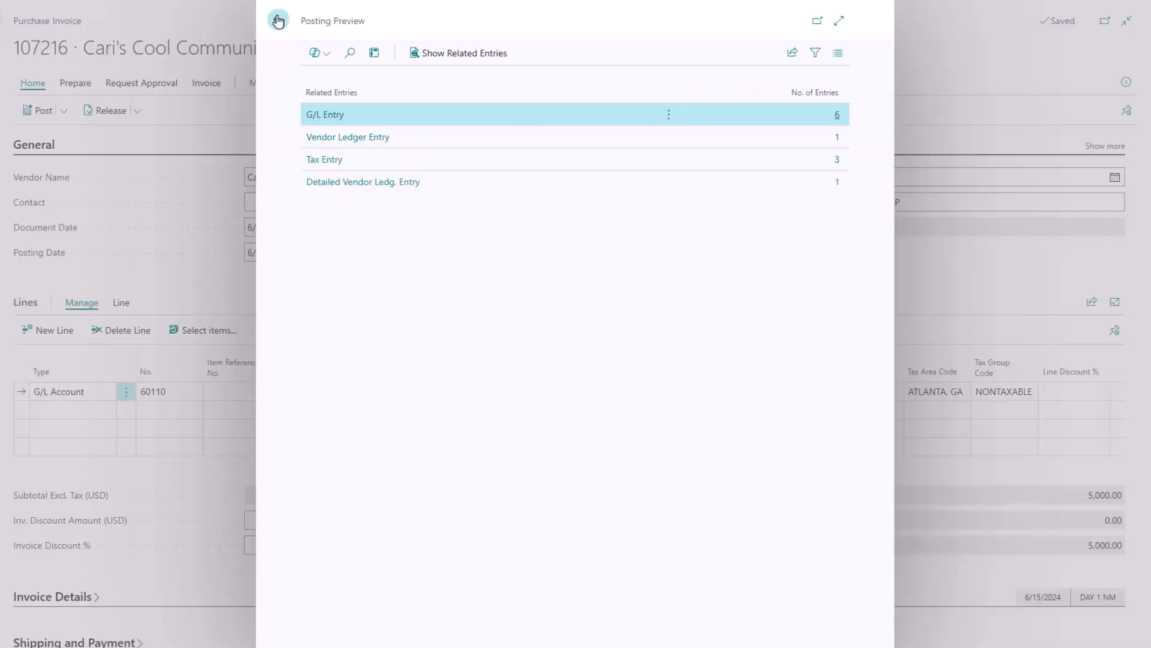
pyautogui.click(38, 112)
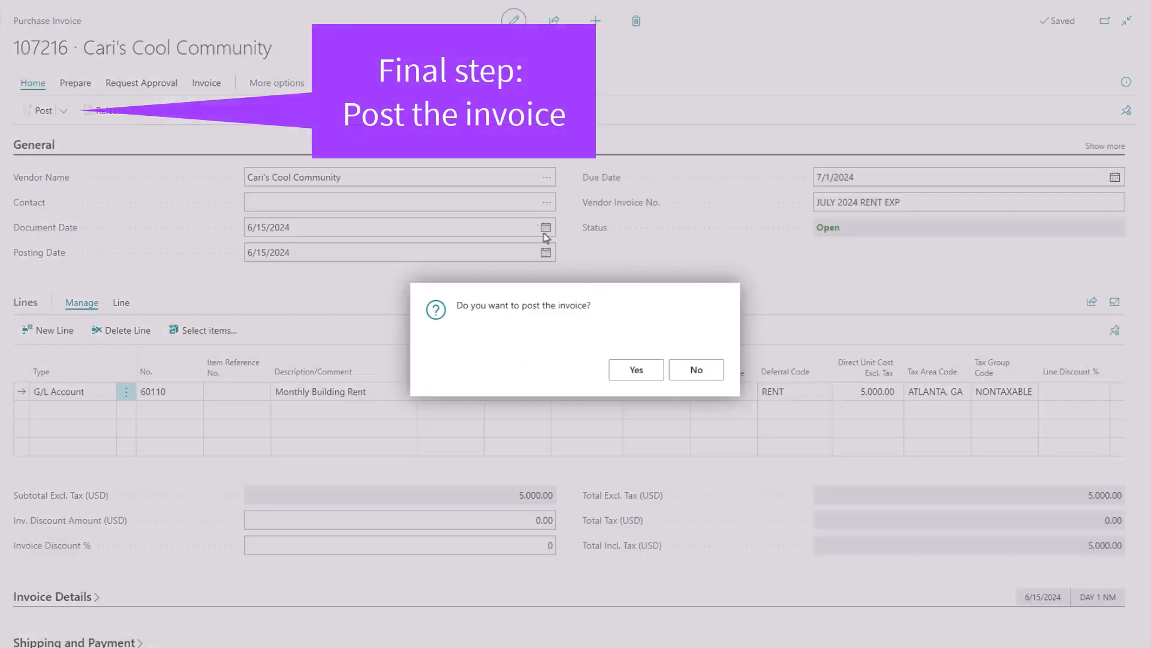
pyautogui.click(631, 368)
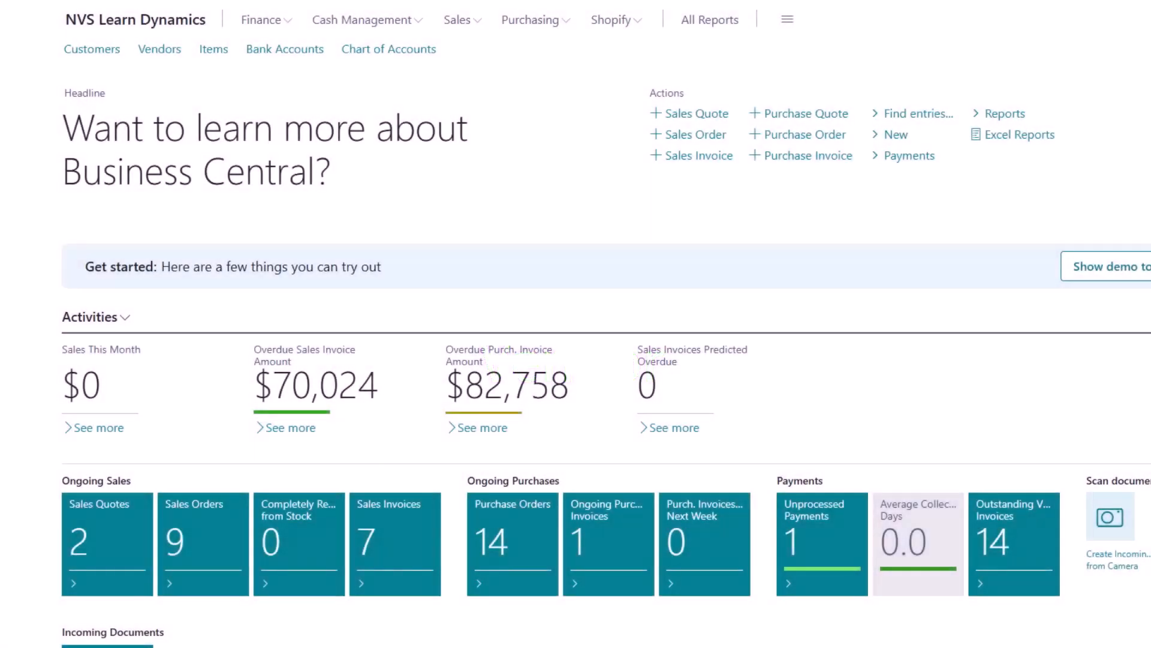
# - Search for "pay jo" and open the Payment Journals page
pyautogui.hotkey('alt', 'q')
pyautogui.write('pay ou')
pyautogui.press('BackSpace')
pyautogui.press('BackSpace')
pyautogui.write('jo')
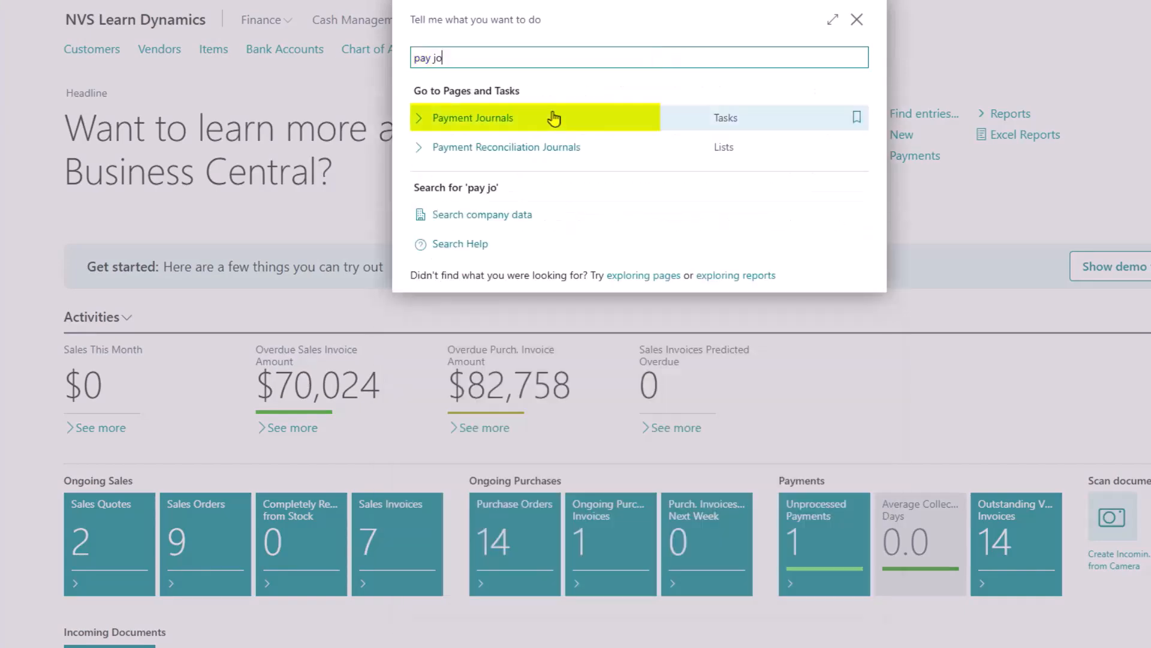
pyautogui.click(547, 120)
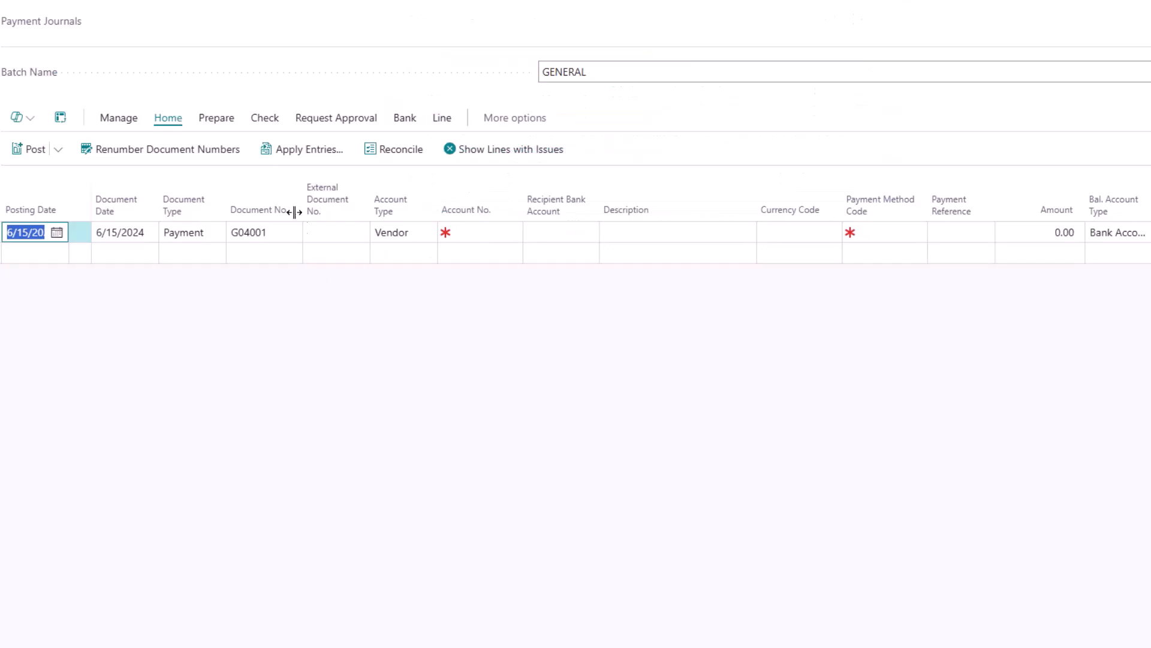
# - Start Suggest Vendor Payments for the journal and set the last payment date to 7/3/2024
pyautogui.click(215, 118)
pyautogui.click(114, 154)
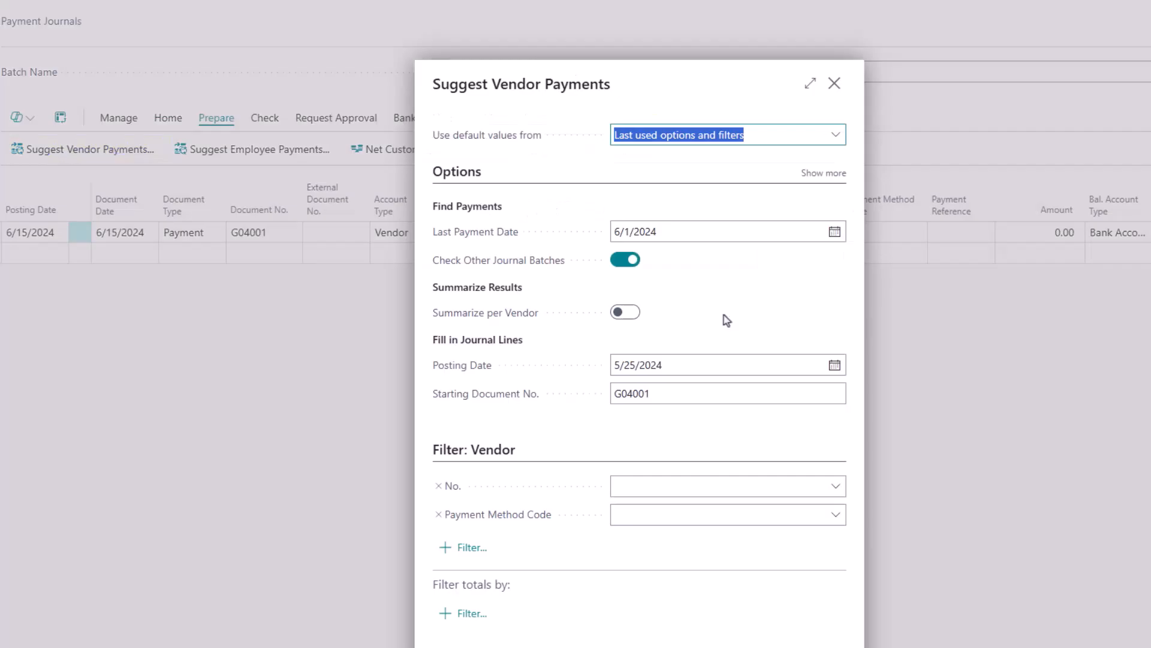
pyautogui.click(835, 232)
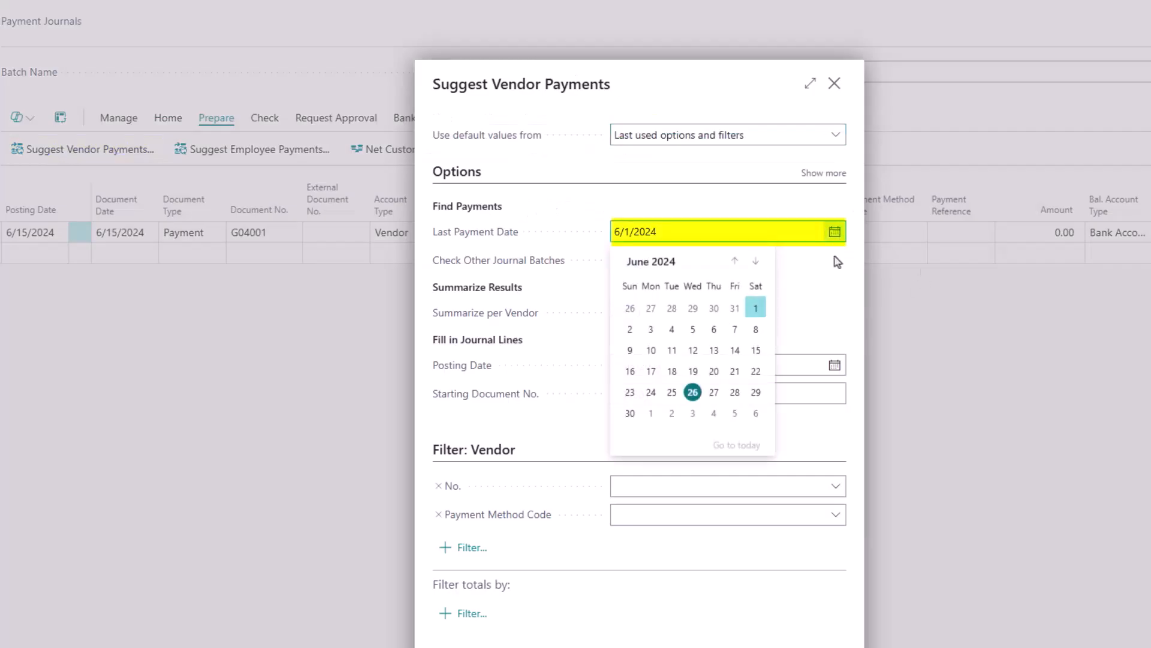
pyautogui.click(755, 263)
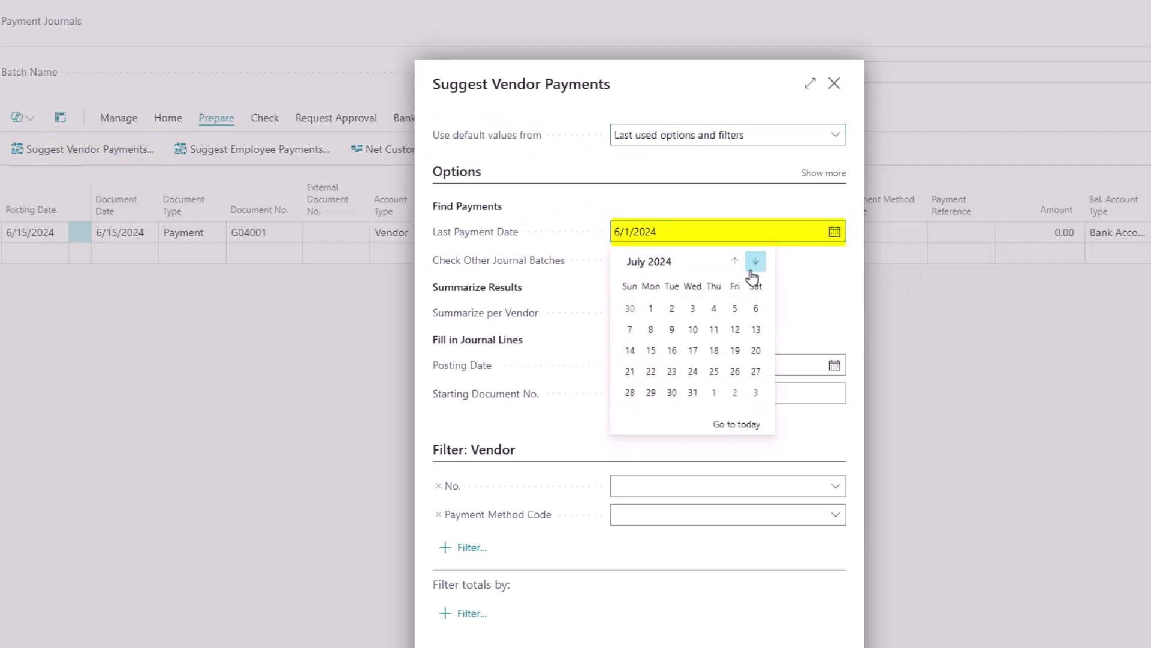
pyautogui.click(692, 309)
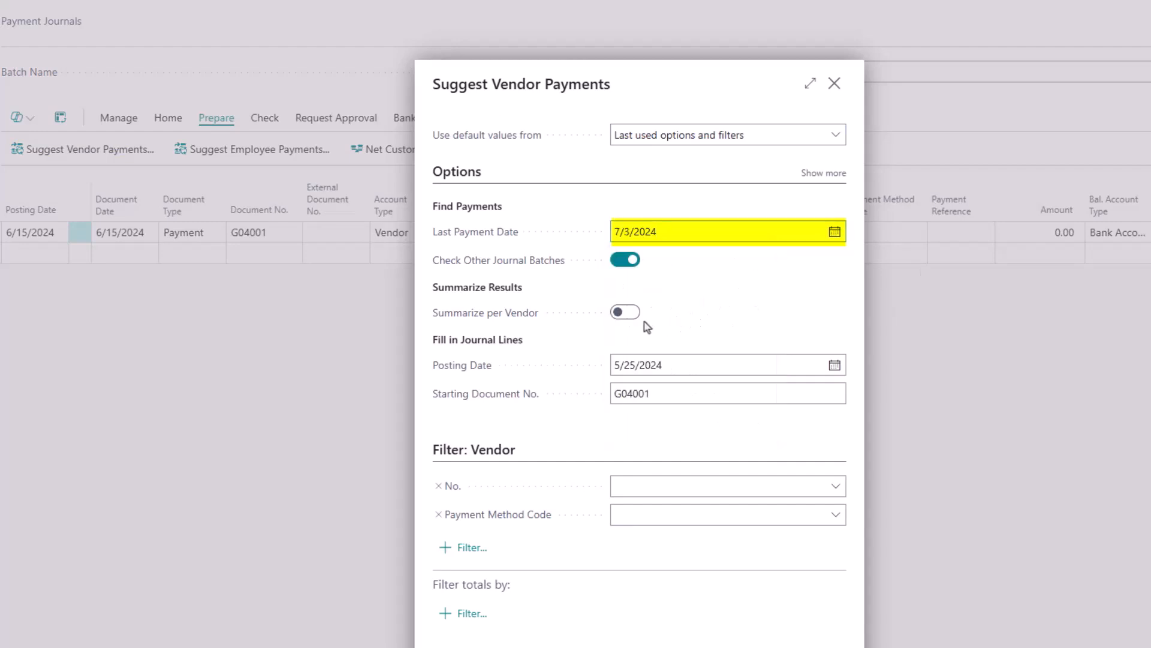
# - Enable summarizing per vendor, set the posting date to 6/26/2024, and generate the suggested vendor payments
pyautogui.click(627, 314)
pyautogui.click(677, 365)
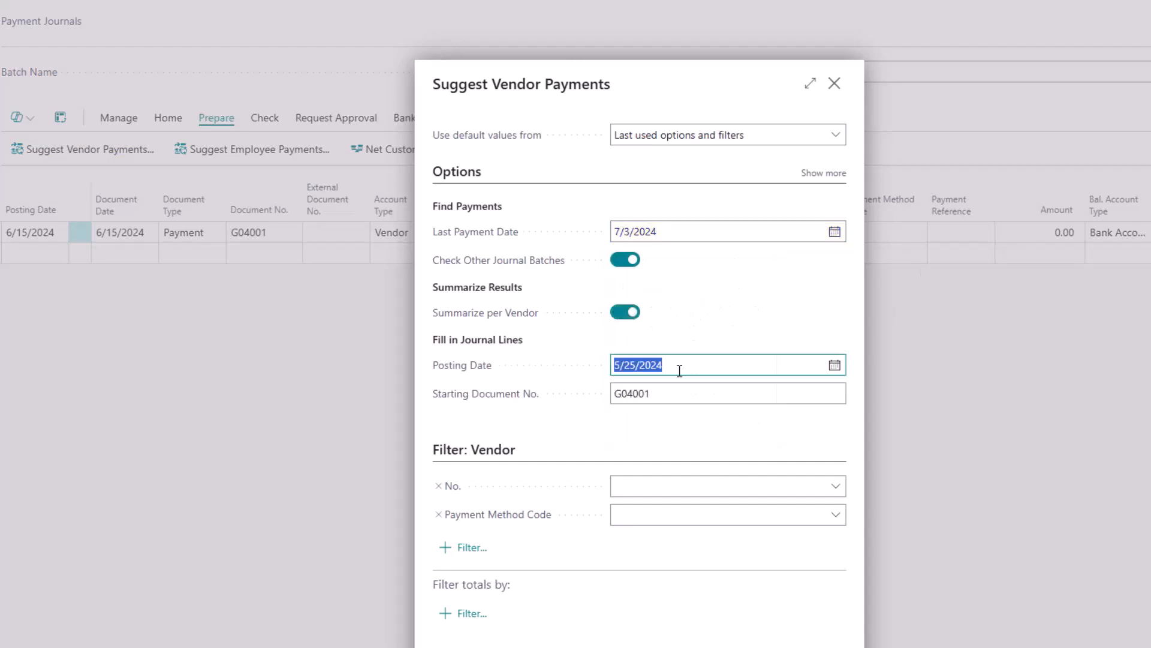
pyautogui.write('6/26')
pyautogui.press('Tab')
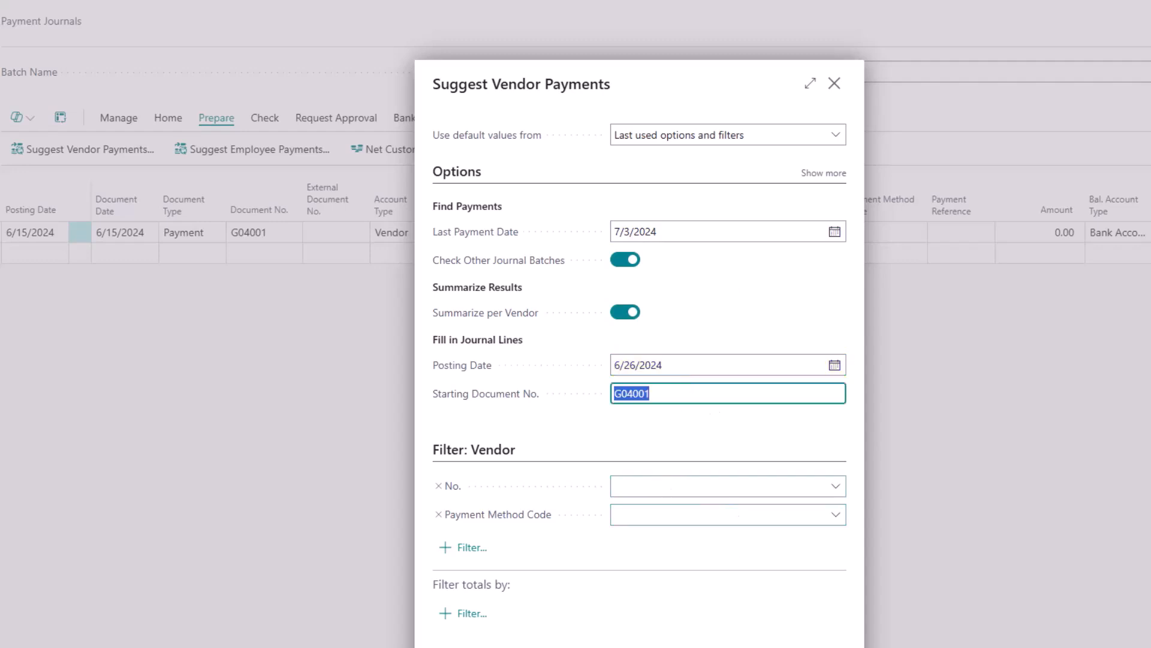
pyautogui.click(765, 646)
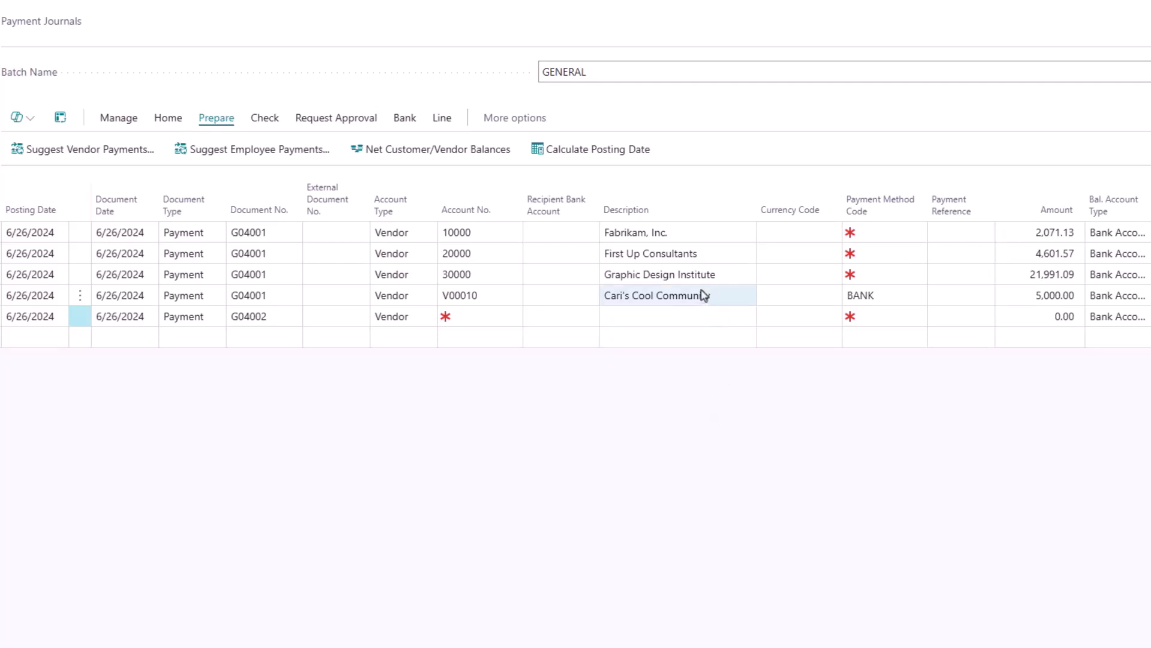
# - Open the applied vendor entries for the Cari's Cool Community payment line
pyautogui.click(721, 297)
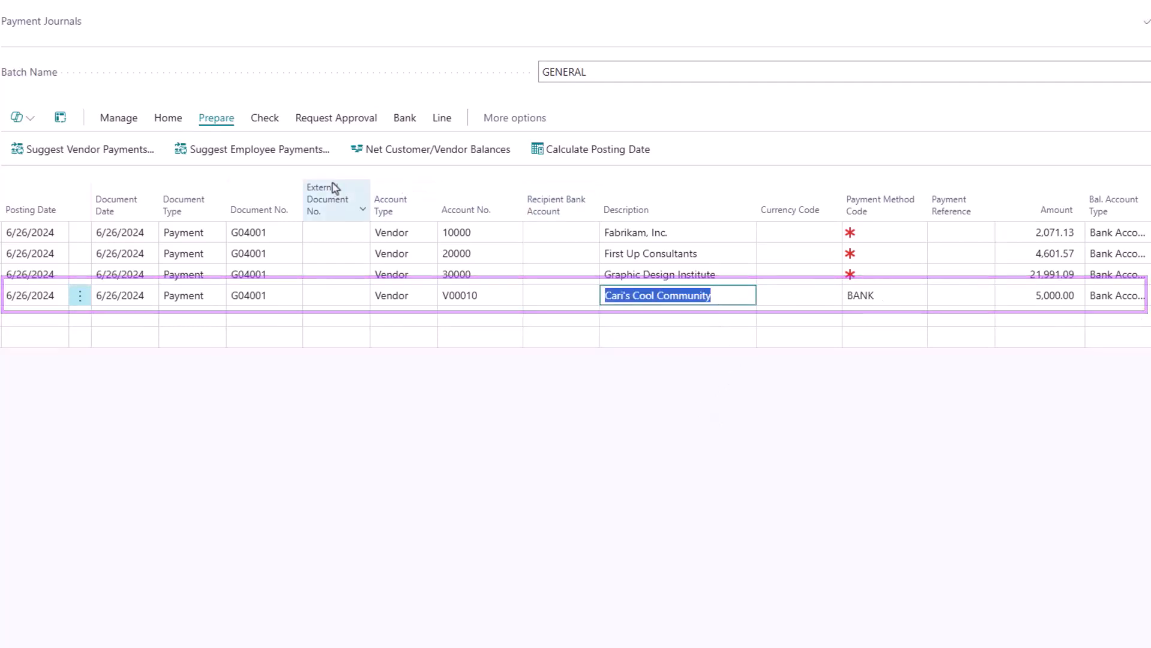
pyautogui.click(166, 118)
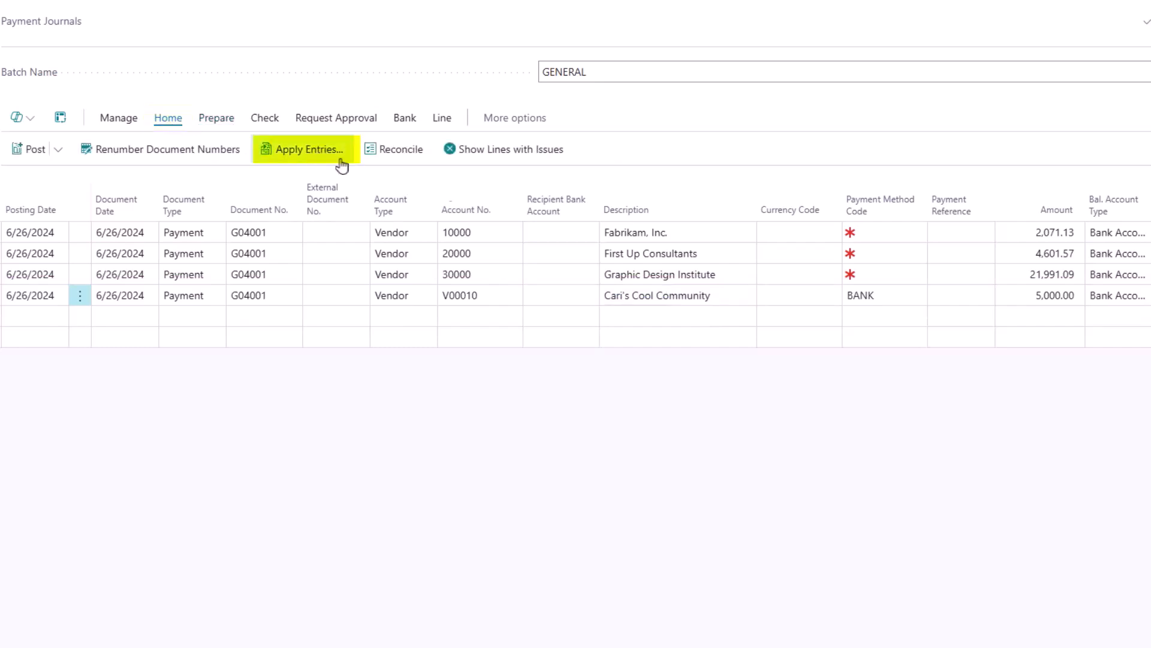
pyautogui.click(313, 153)
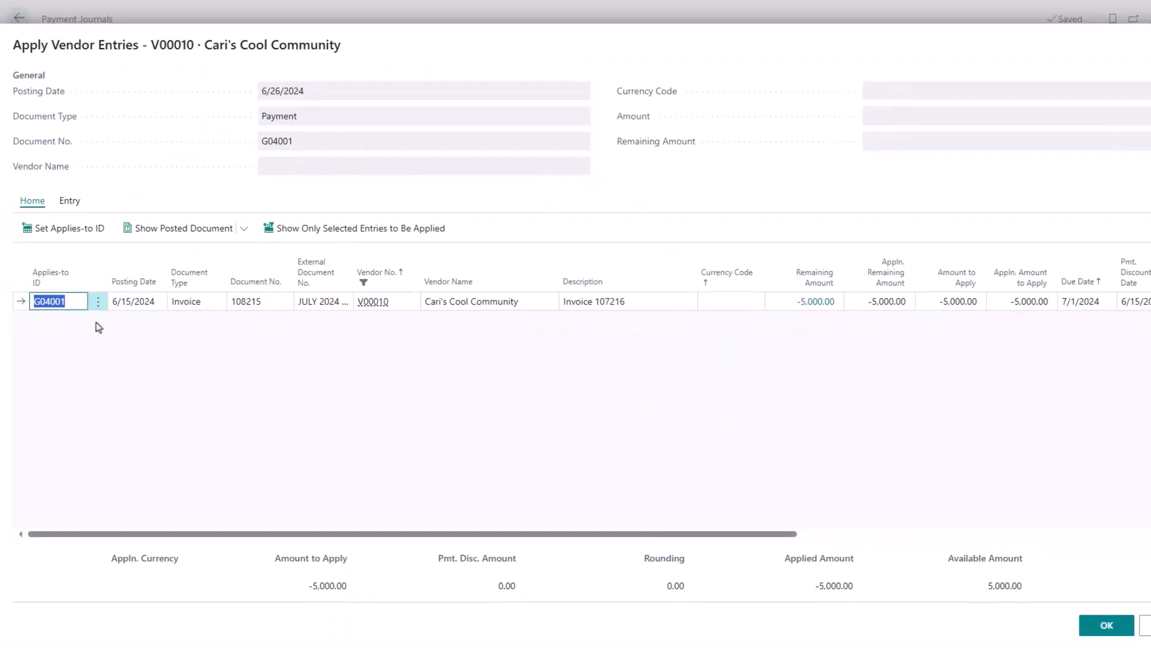